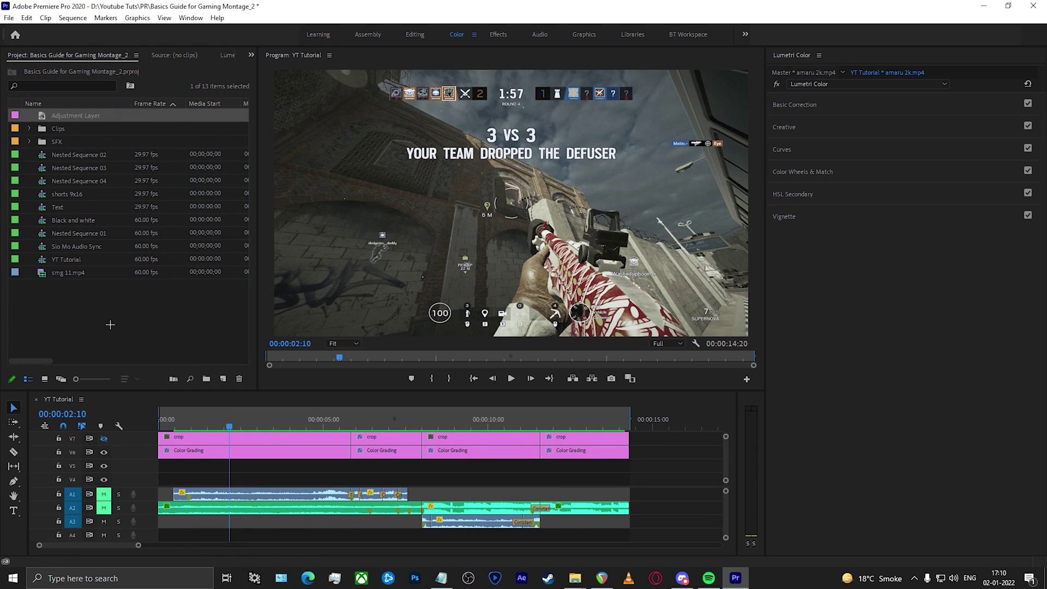
pyautogui.click(186, 18)
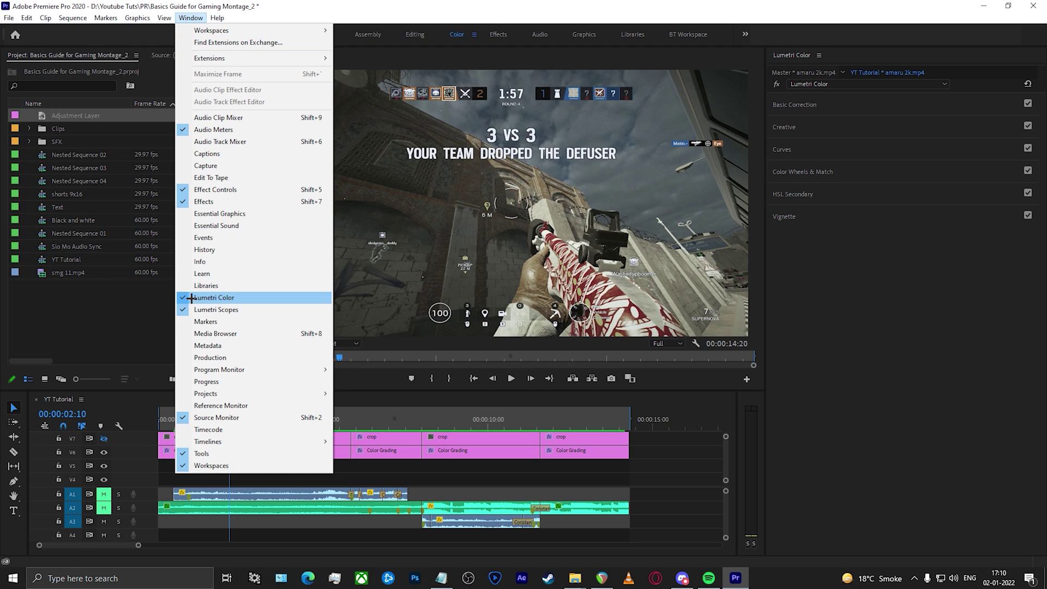
pyautogui.click(127, 307)
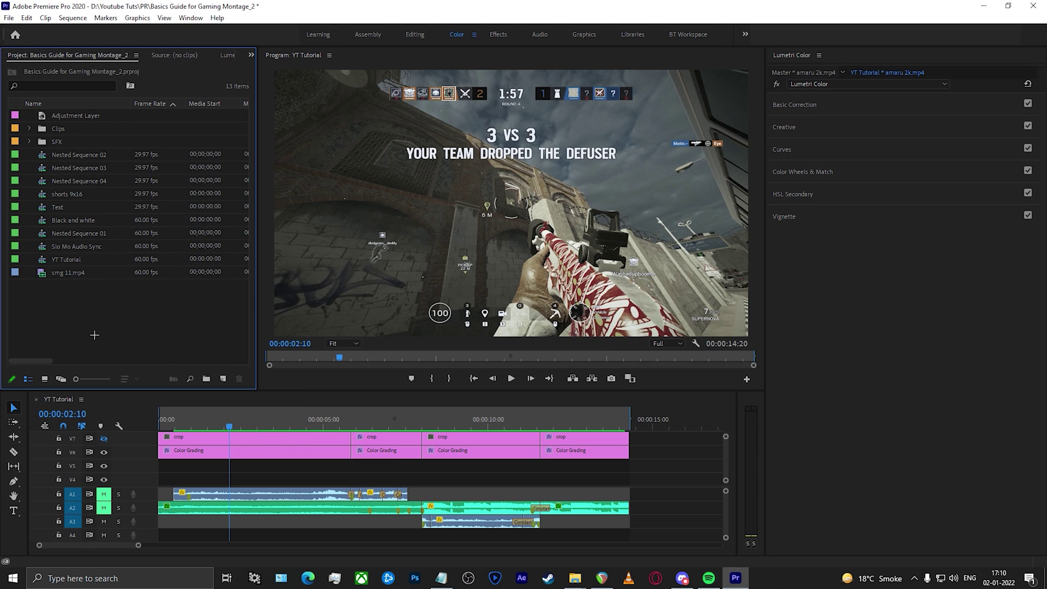
# - Place the Adjustment Layer on track V5 across the full length of the sequence and rename that clip Color grading
pyautogui.moveTo(79, 116); pyautogui.dragTo(166, 464)
pyautogui.moveTo(317, 465); pyautogui.dragTo(627, 467)
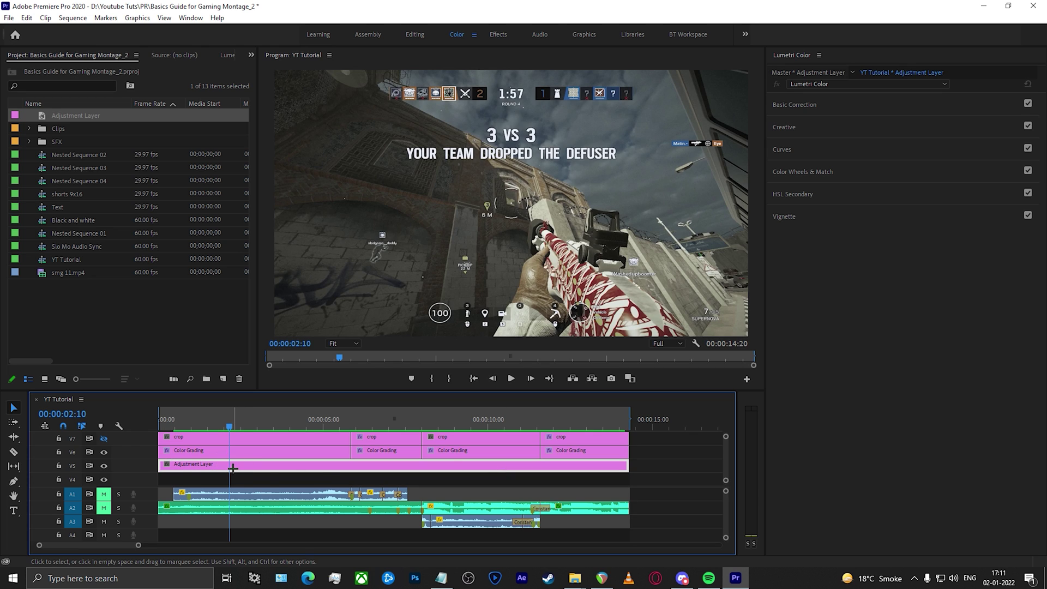
pyautogui.rightClick(227, 466)
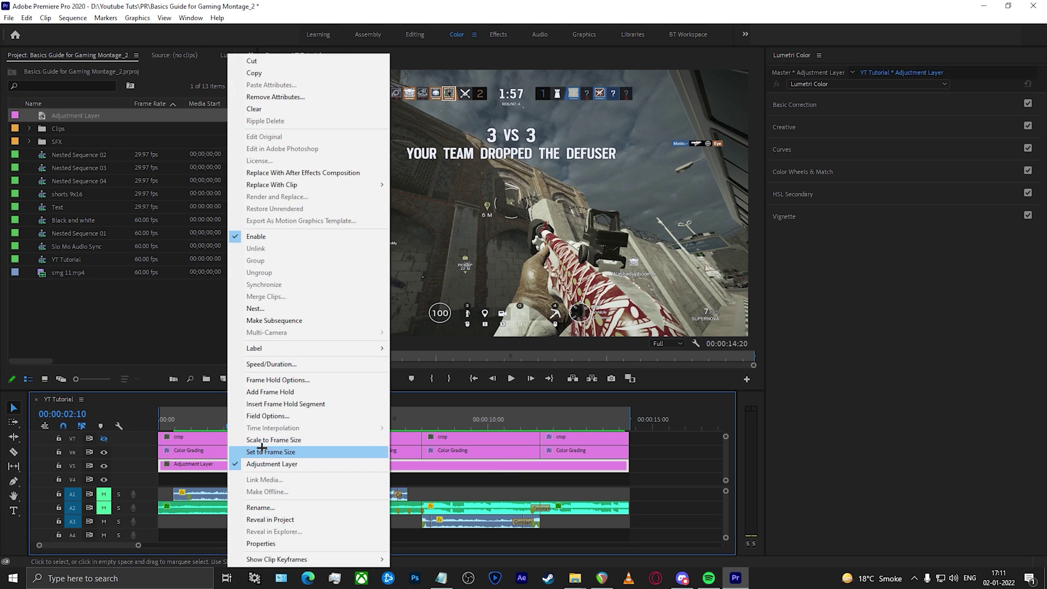
pyautogui.click(259, 507)
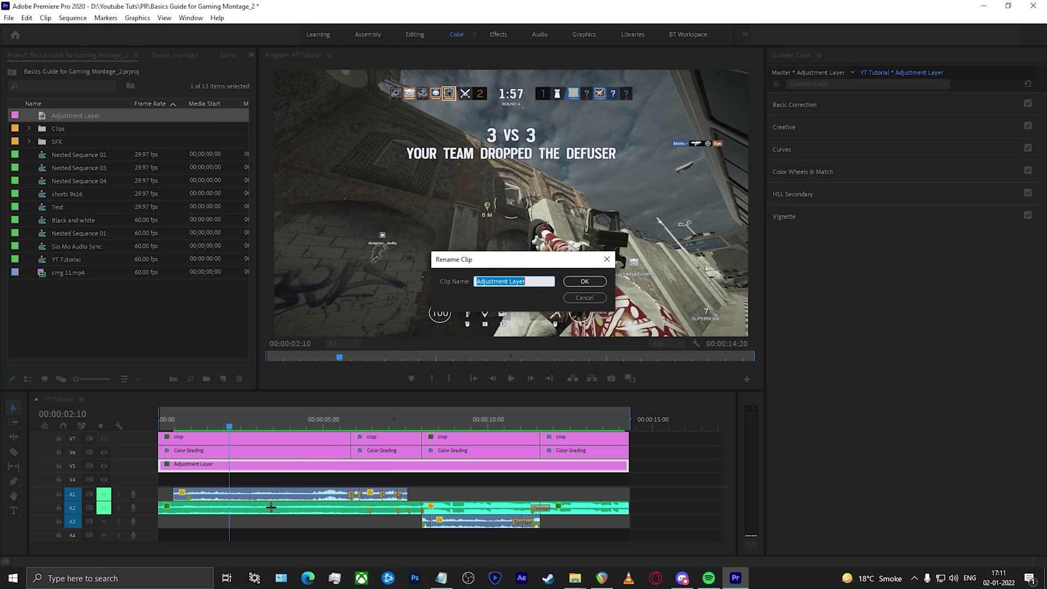
pyautogui.write('Color grading')
pyautogui.press('Return')
# - Toggle the V6 track's output to compare the footage with and without its existing grade, leaving V6 hidden
pyautogui.click(238, 453)
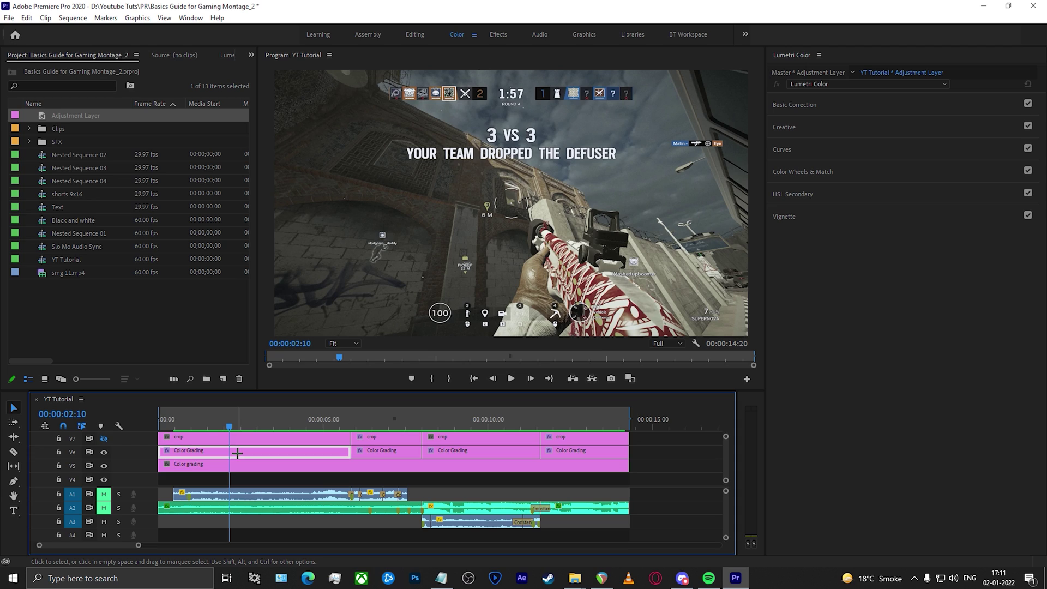
pyautogui.click(246, 465)
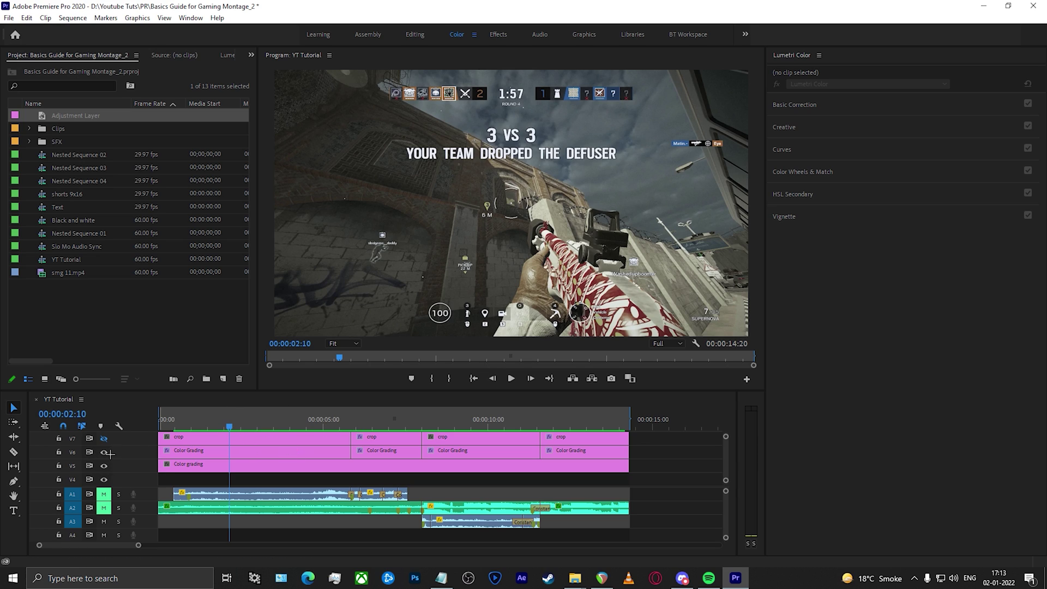
pyautogui.click(104, 452)
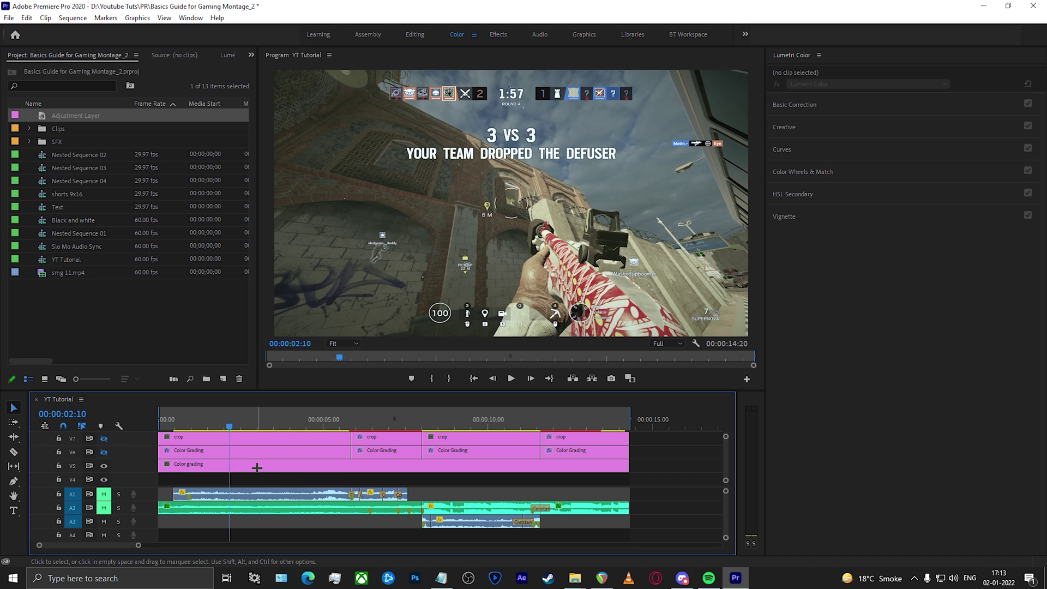
pyautogui.click(105, 452)
pyautogui.click(104, 452)
pyautogui.click(177, 453)
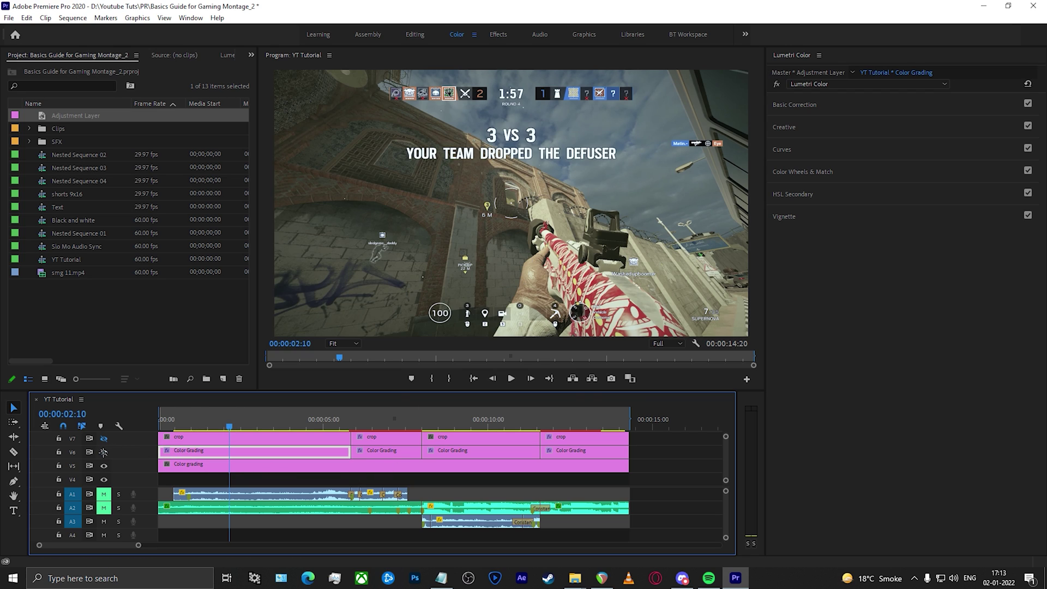
pyautogui.click(104, 452)
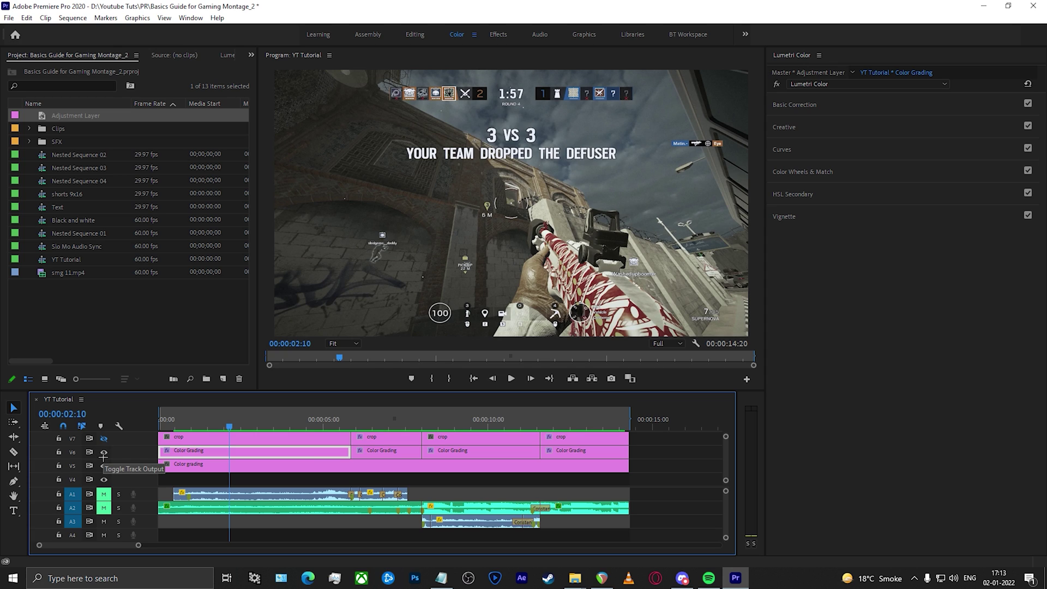
pyautogui.click(103, 452)
# - Try out the Basic Correction colour sliders on the V5 Color grading layer, including a Saturation of 57.1, and reset them to default
pyautogui.click(233, 467)
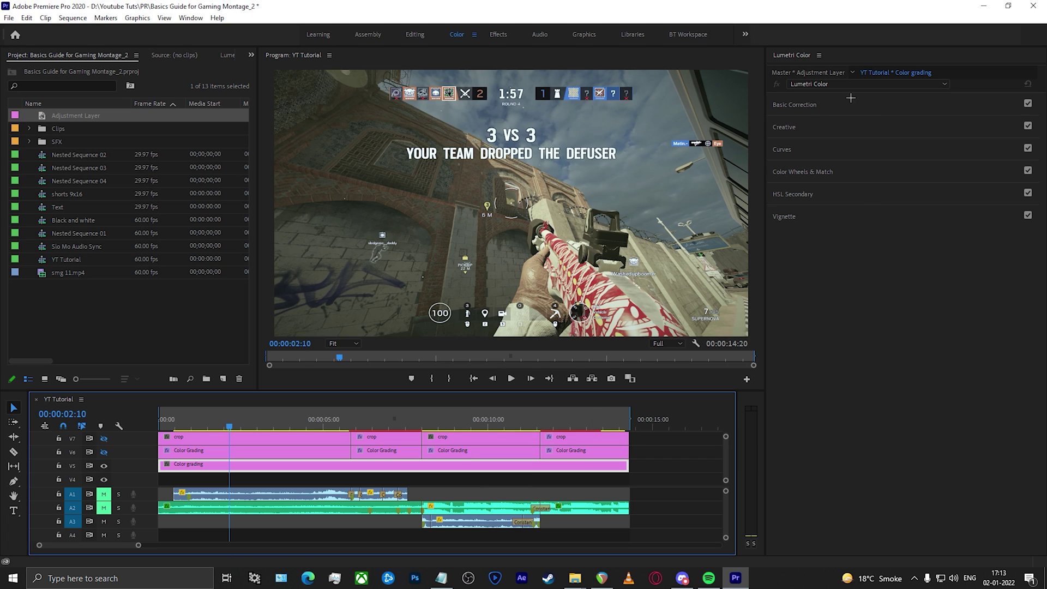
pyautogui.click(846, 106)
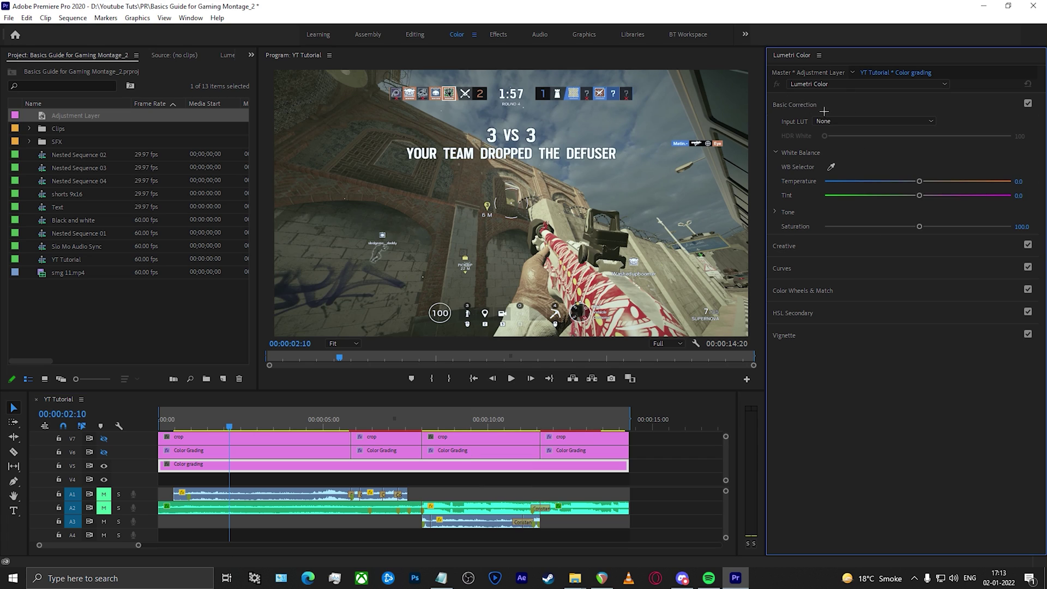
pyautogui.click(809, 104)
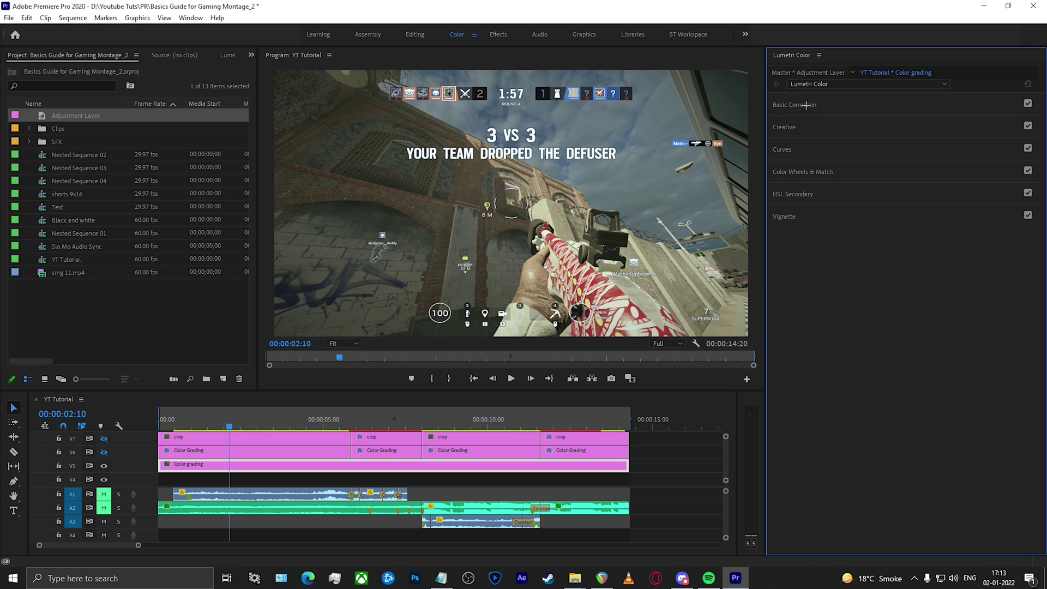
pyautogui.click(839, 106)
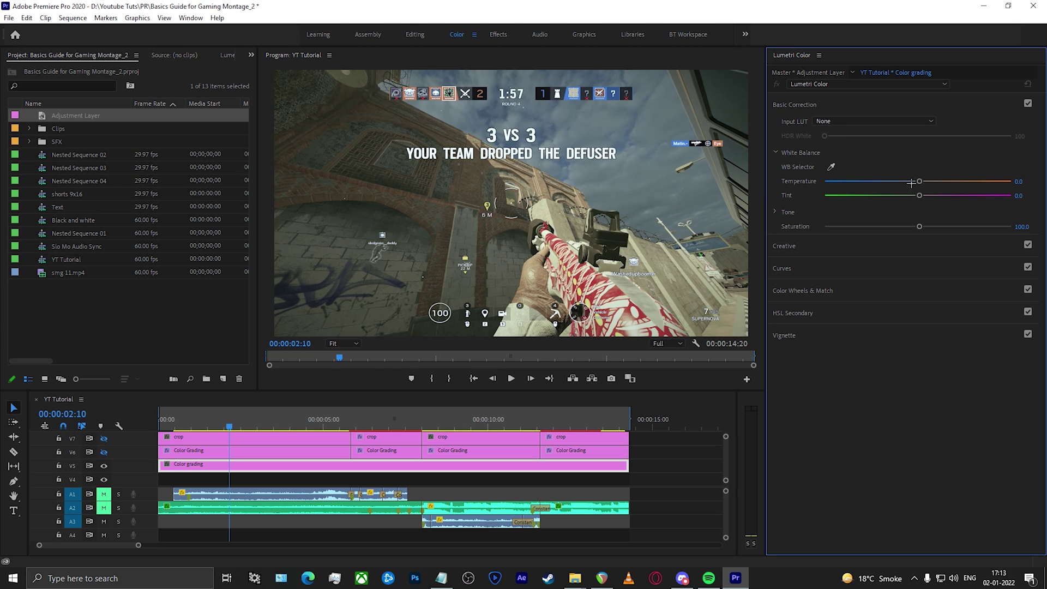
pyautogui.moveTo(920, 181); pyautogui.dragTo(873, 227)
pyautogui.doubleClick(942, 206)
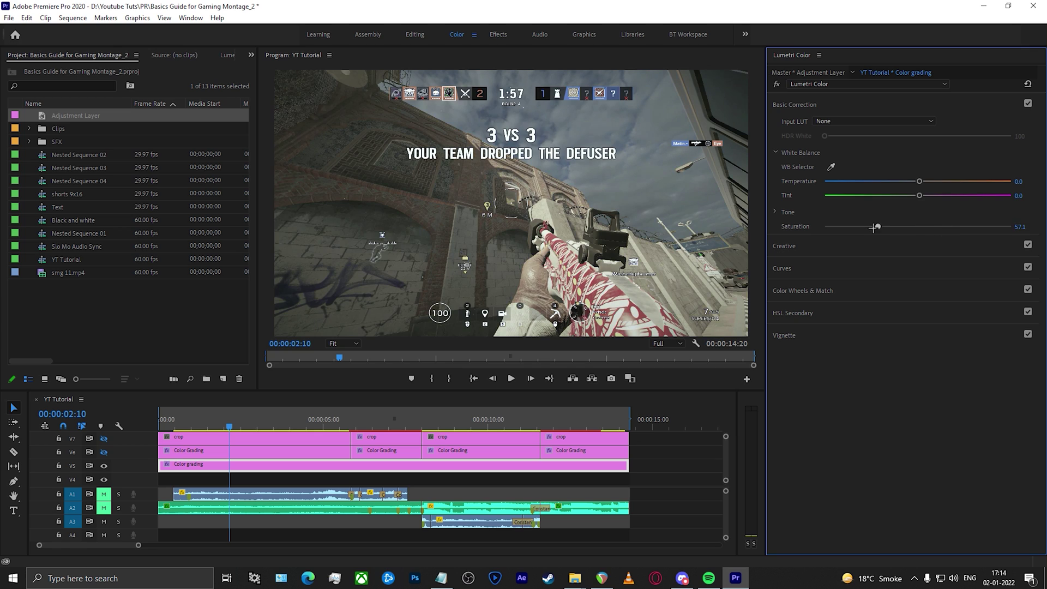
pyautogui.doubleClick(911, 228)
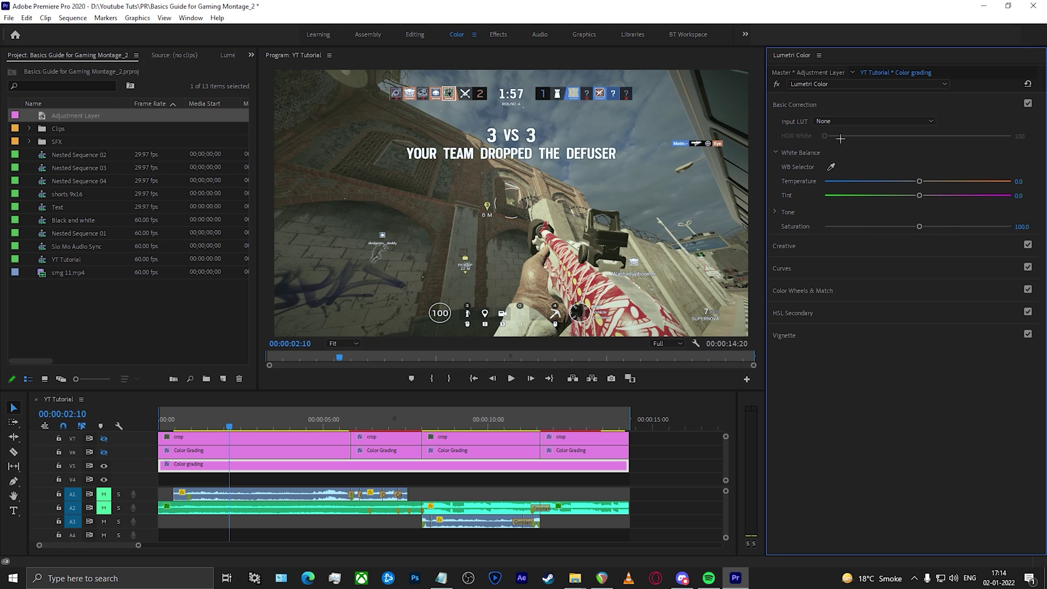
# - Try the ARRI_Universal_DCI Input LUT on the Color grading layer and toggle the V5 track's output to compare before and after
pyautogui.click(843, 121)
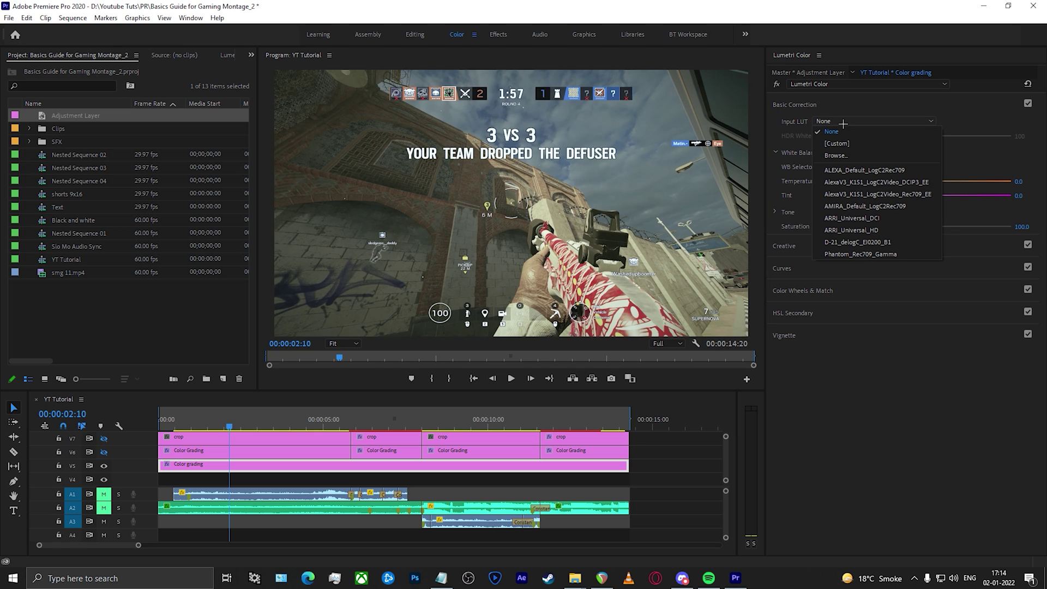
pyautogui.click(845, 218)
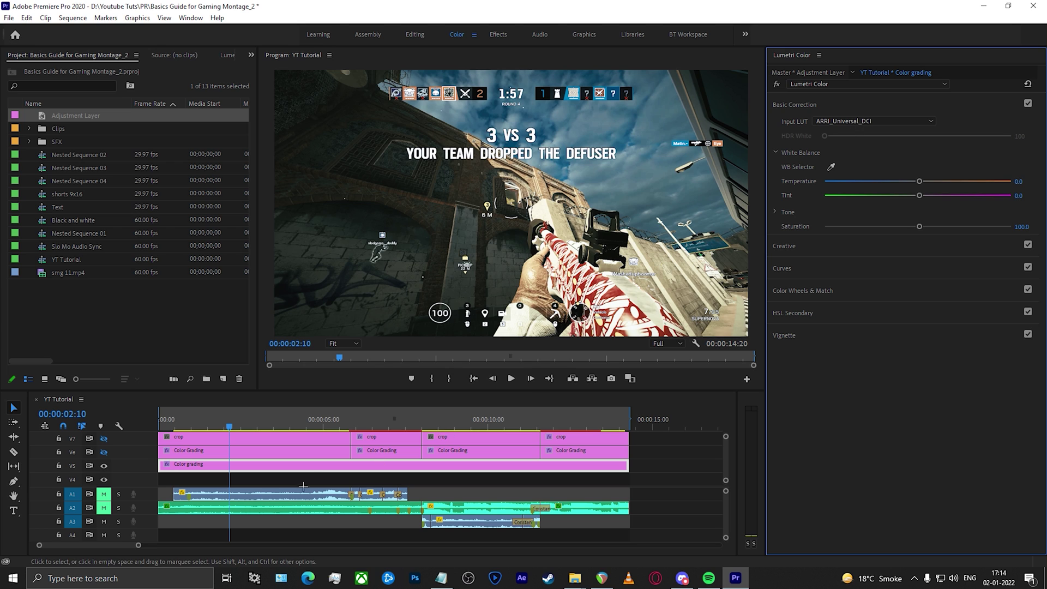
pyautogui.click(103, 465)
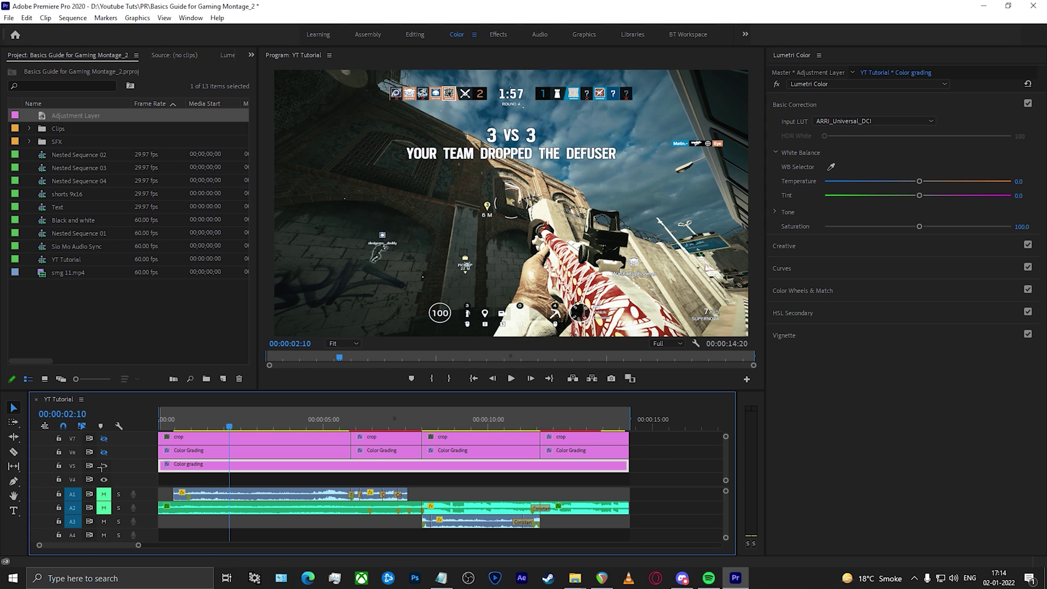
pyautogui.click(103, 466)
pyautogui.click(103, 465)
pyautogui.click(103, 466)
pyautogui.click(103, 465)
# - Try a Temperature of -37.6 and a Tint of 27.1, reset both, and set the Input LUT back to None
pyautogui.moveTo(912, 227); pyautogui.dragTo(883, 182)
pyautogui.doubleClick(922, 226)
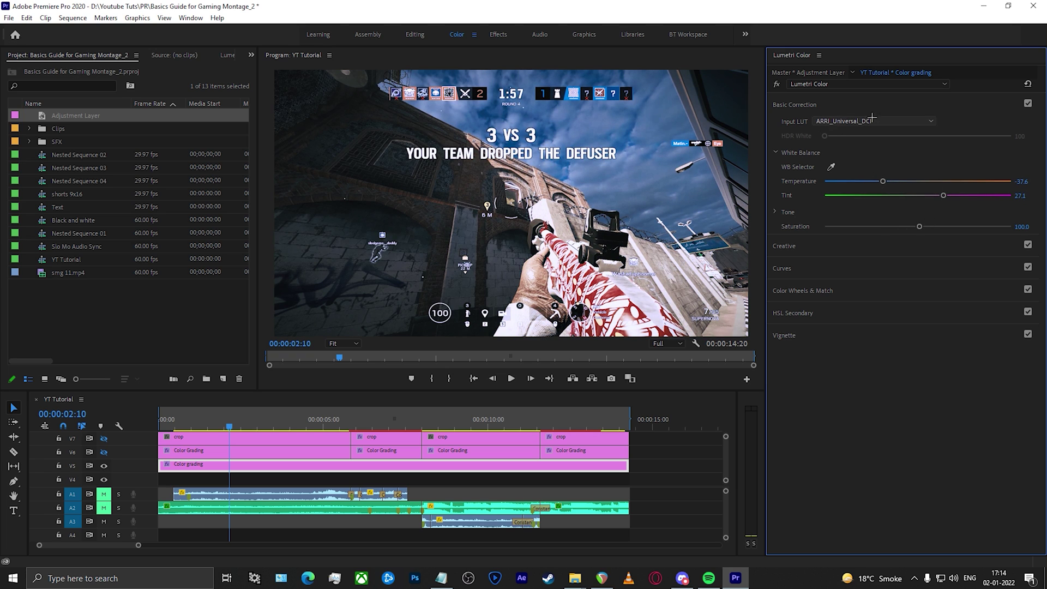
pyautogui.click(908, 169)
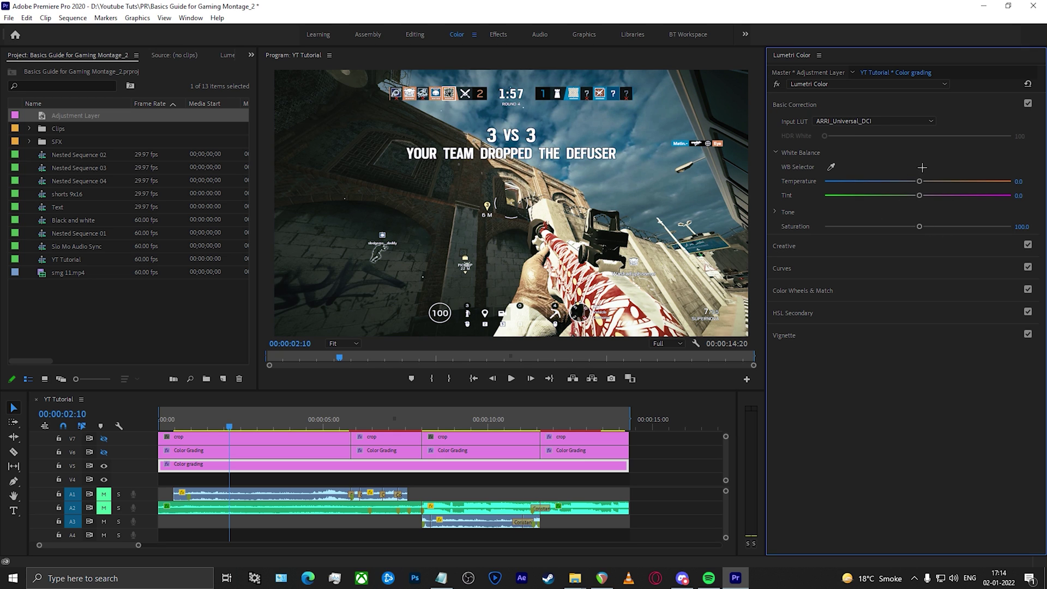
pyautogui.click(872, 121)
pyautogui.click(834, 133)
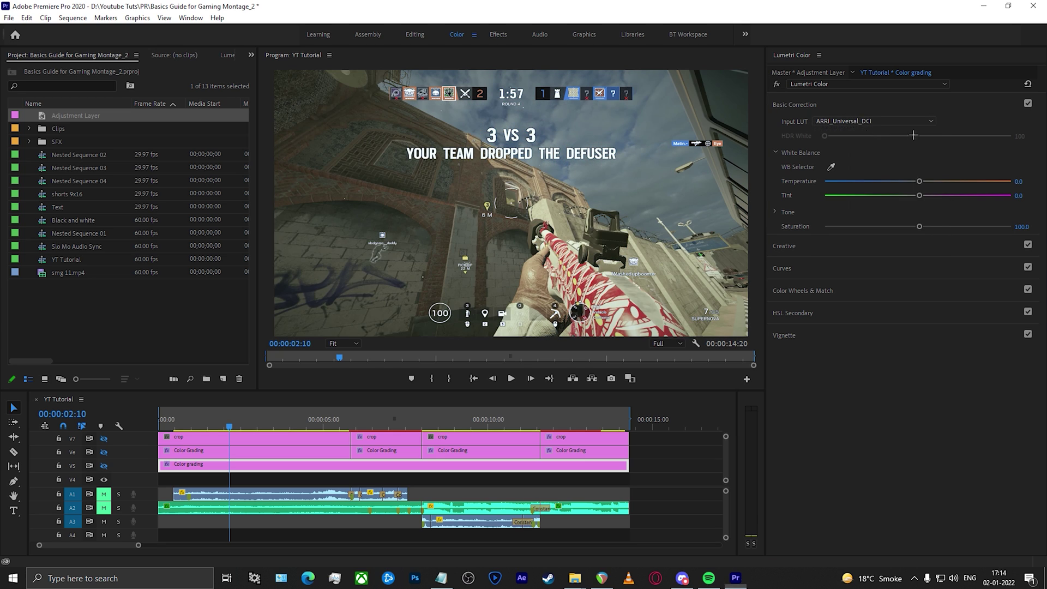
# - Show the V5 track and apply the SL BLEACH HDR creative look to the Color grading layer
pyautogui.click(806, 104)
pyautogui.click(816, 126)
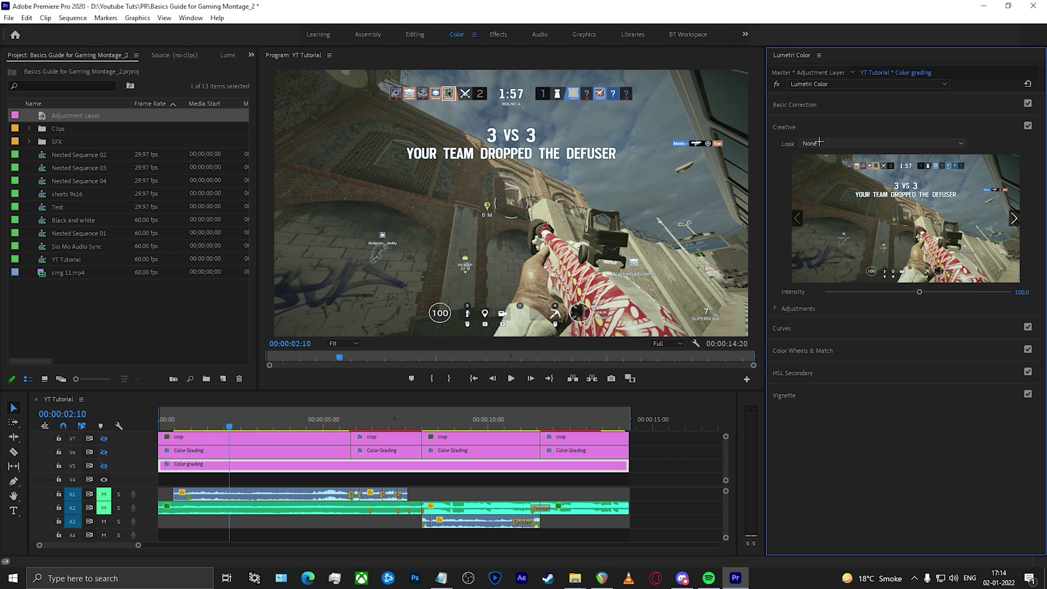
pyautogui.click(103, 465)
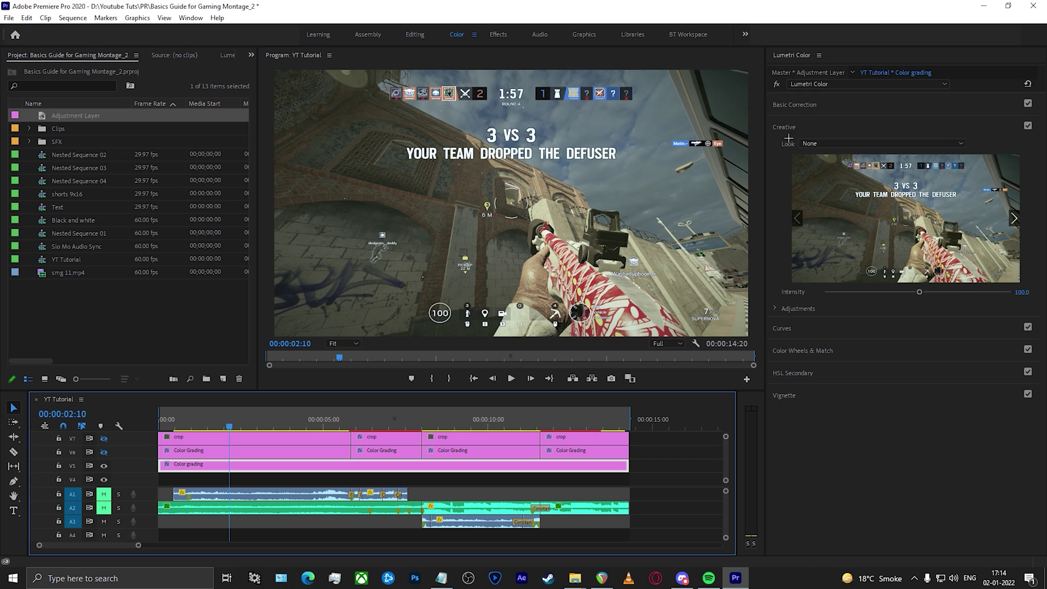
pyautogui.click(829, 144)
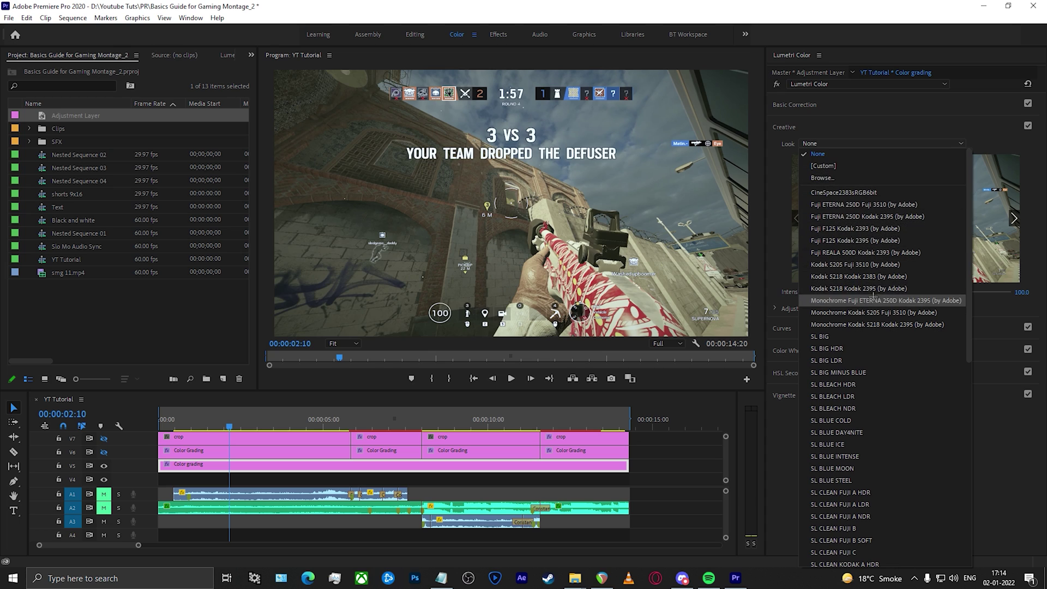
pyautogui.scroll(-10, 839, 406)
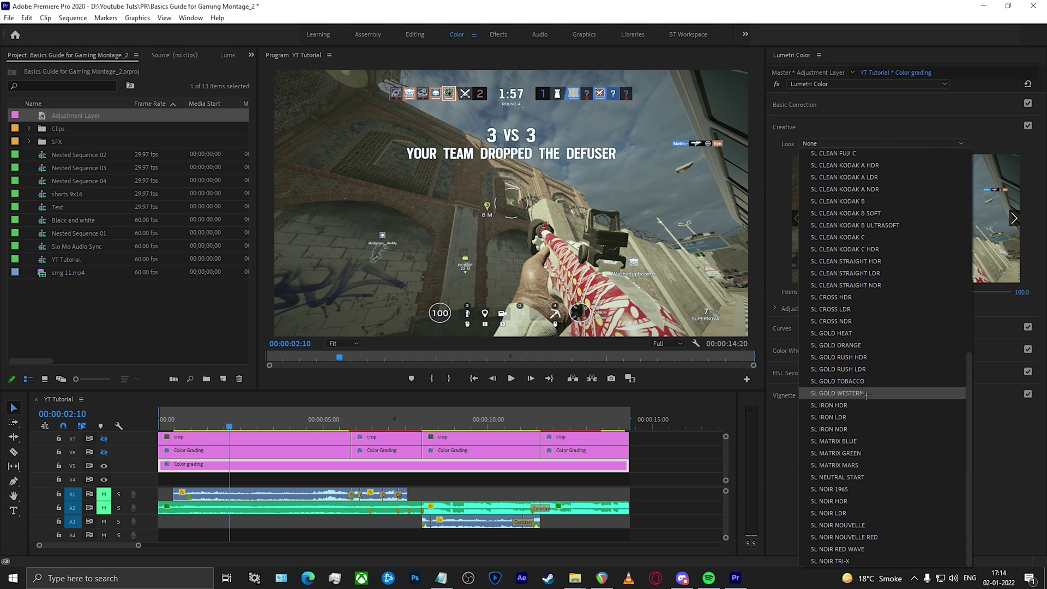
pyautogui.scroll(10, 862, 431)
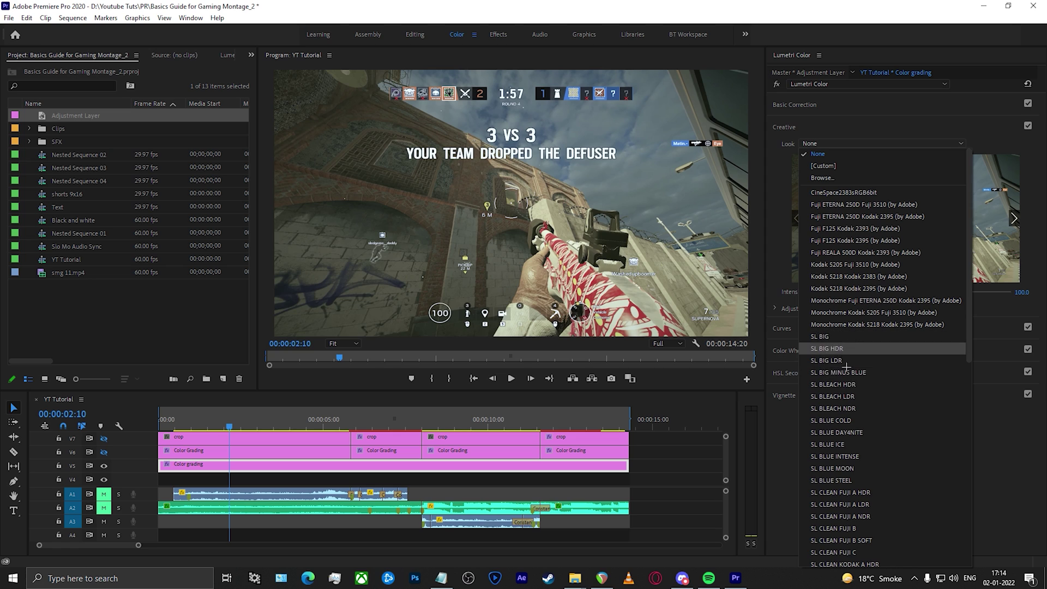
pyautogui.scroll(-3, 840, 399)
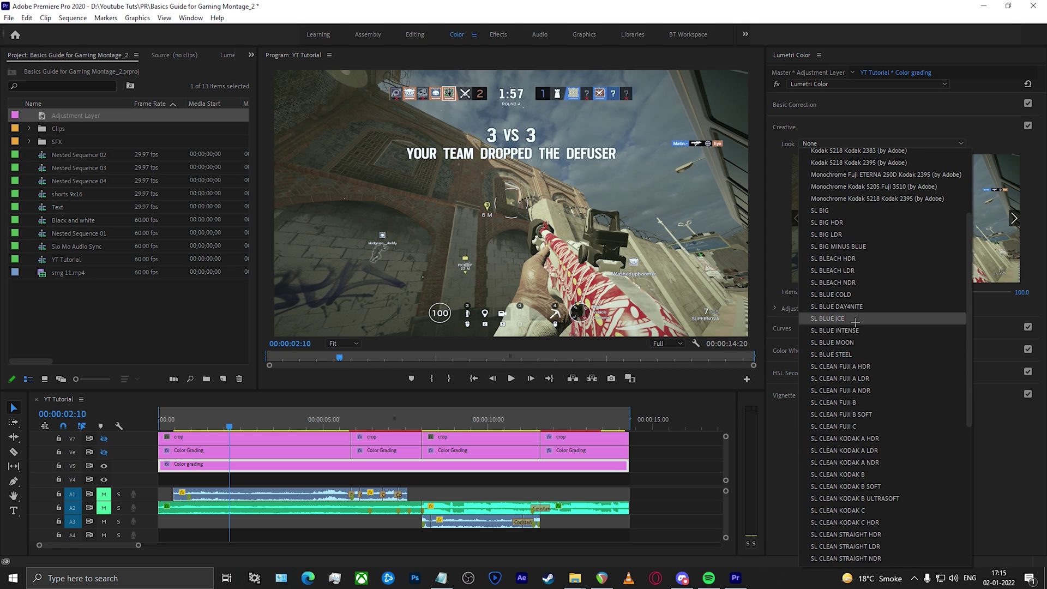
pyautogui.scroll(3, 854, 306)
pyautogui.click(840, 391)
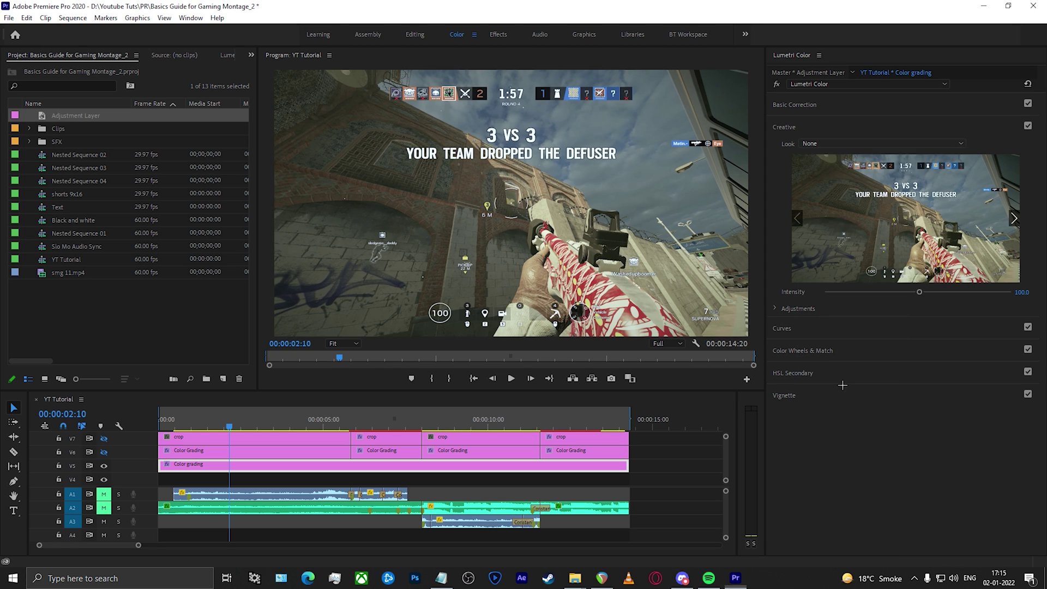
# - Toggle the V5 track's output off and on to compare the footage with and without the creative look
pyautogui.click(104, 466)
pyautogui.click(103, 466)
pyautogui.click(103, 465)
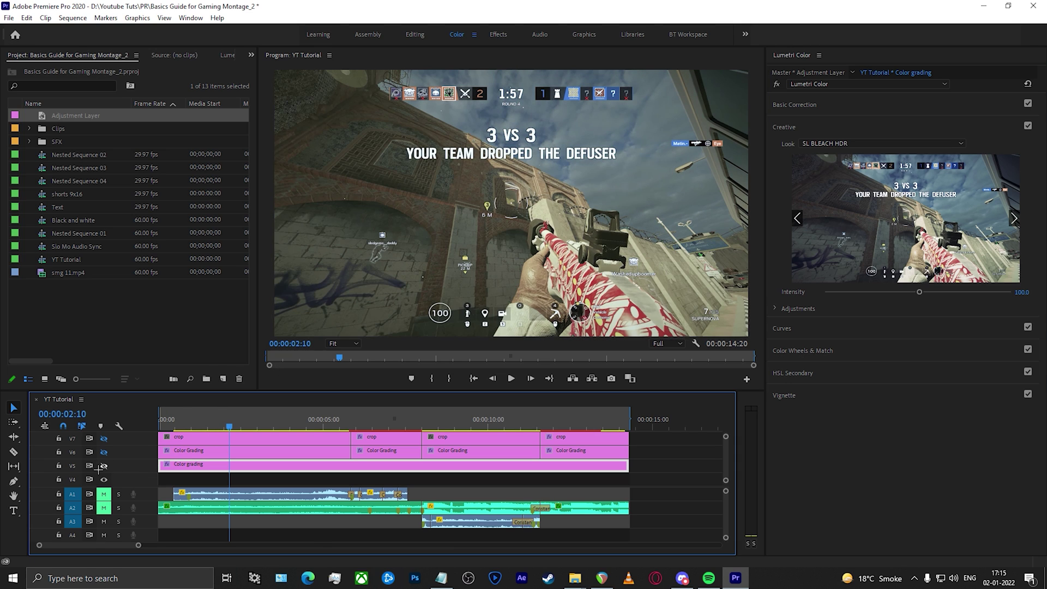
pyautogui.click(104, 466)
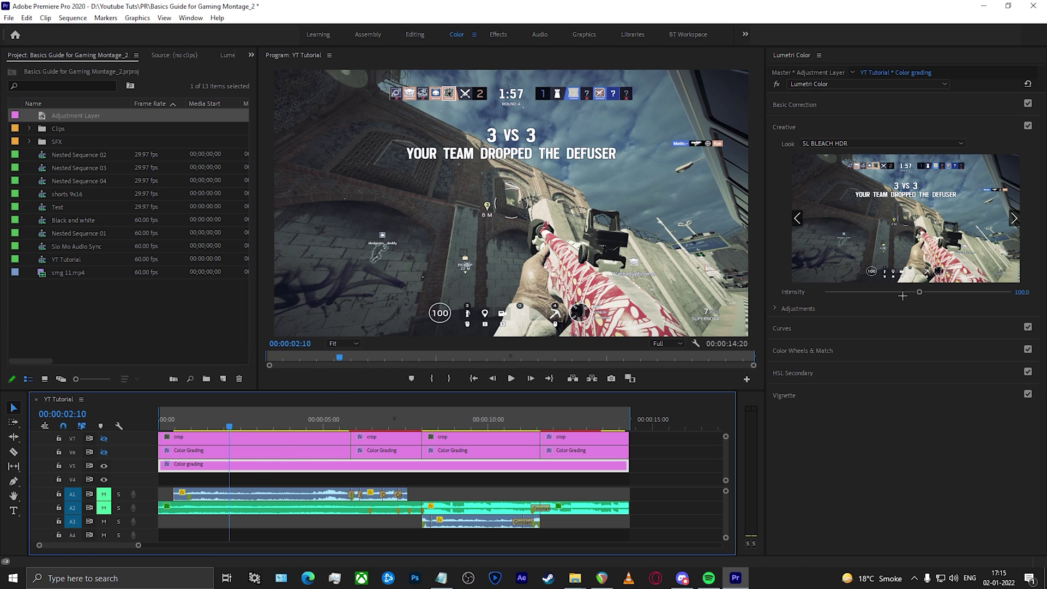
# - Set the intensity of the SL BLEACH HDR look to 65
pyautogui.moveTo(919, 292); pyautogui.dragTo(895, 296)
pyautogui.moveTo(891, 295); pyautogui.dragTo(888, 294)
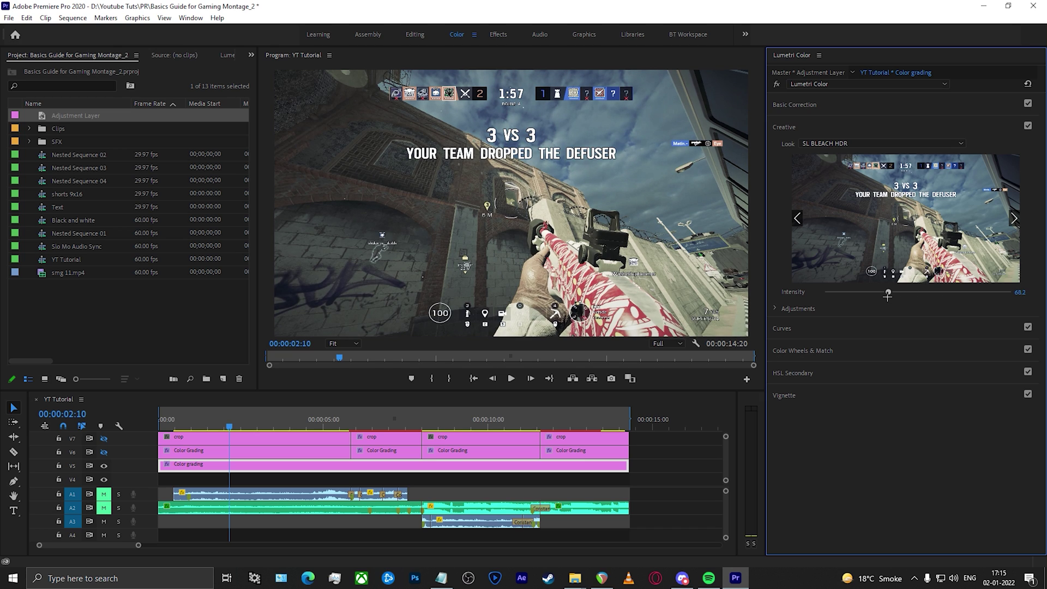
pyautogui.click(1024, 292)
pyautogui.write('65')
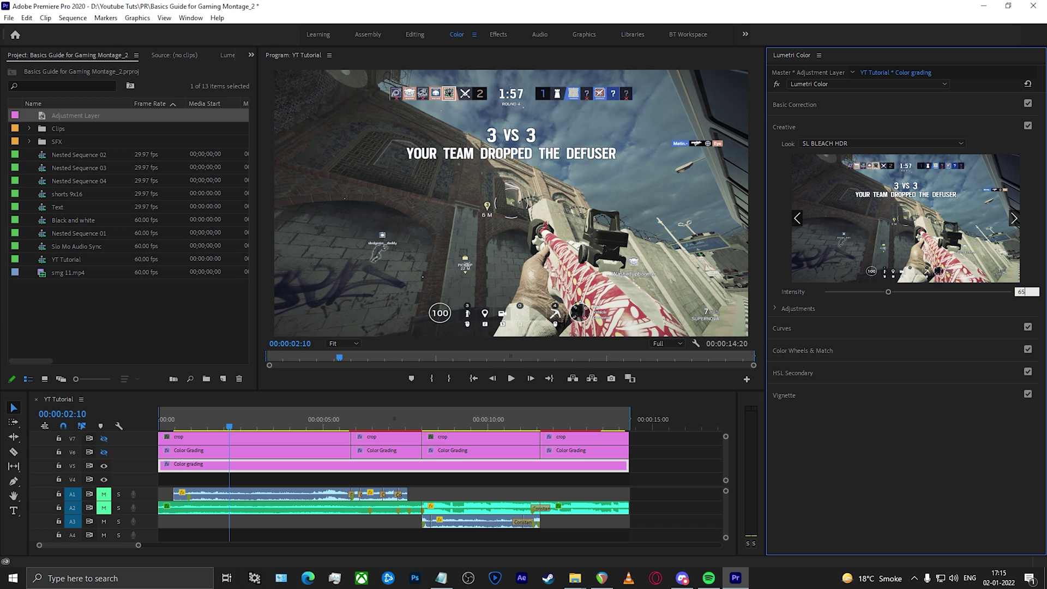
pyautogui.press('Return')
pyautogui.hotkey('shift', '3')
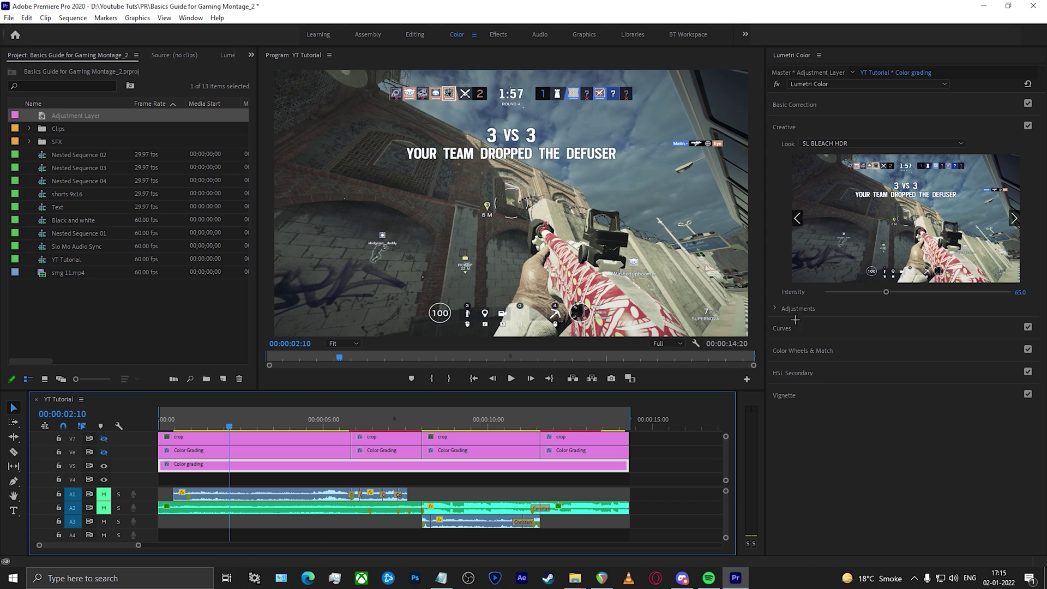
# - Try a Faded Film of 9, reset it, and try Sharpen 23.6, Vibrance 52.8 and Saturation 78.7 in the creative adjustments
pyautogui.click(775, 308)
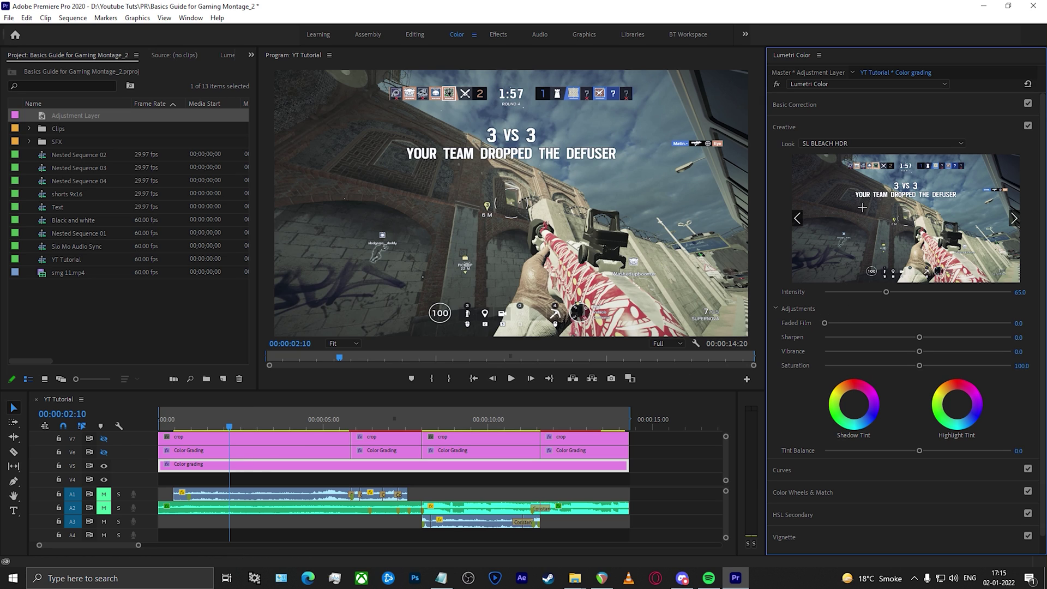
pyautogui.moveTo(824, 323); pyautogui.dragTo(852, 326)
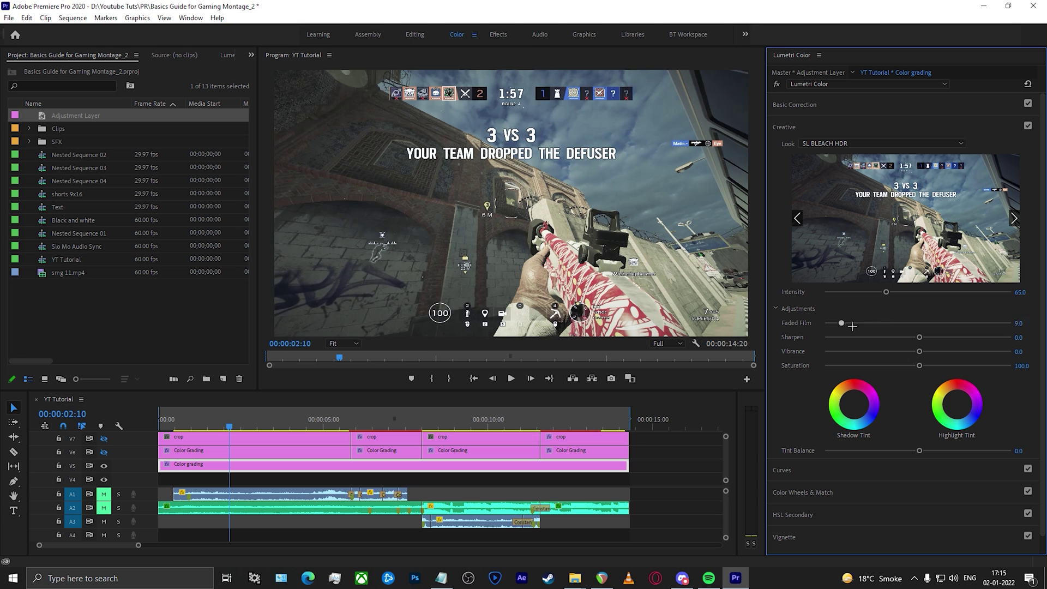
pyautogui.doubleClick(841, 323)
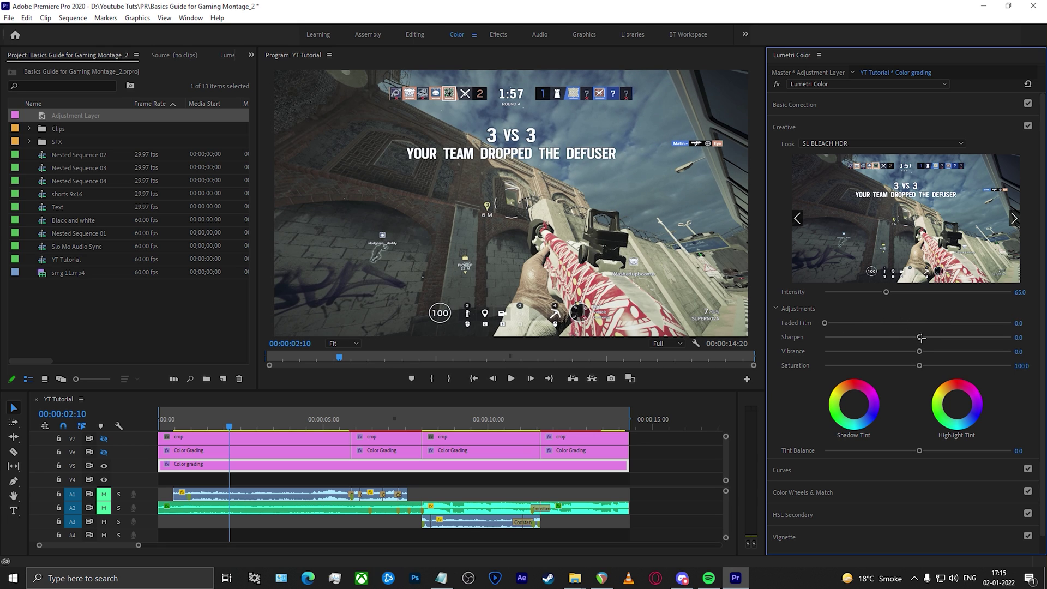
pyautogui.moveTo(921, 338); pyautogui.dragTo(940, 337)
pyautogui.moveTo(919, 351); pyautogui.dragTo(968, 351)
pyautogui.moveTo(919, 365); pyautogui.dragTo(897, 367)
# - Browse the available creative looks, and undo the creative grading so the Color grading layer carries no Lumetri settings
pyautogui.click(831, 144)
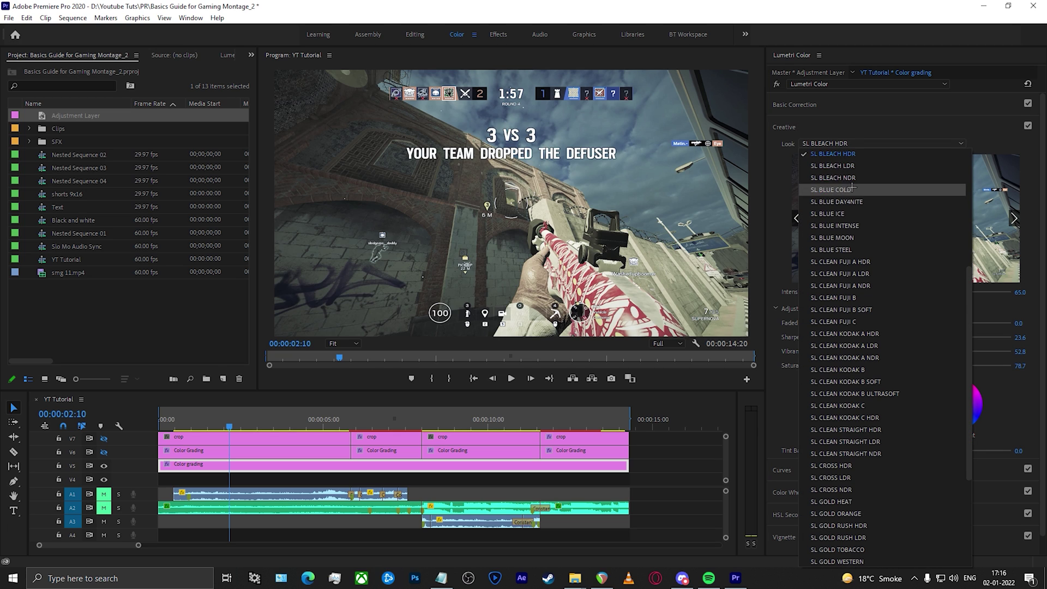
pyautogui.scroll(6, 836, 153)
pyautogui.click(836, 144)
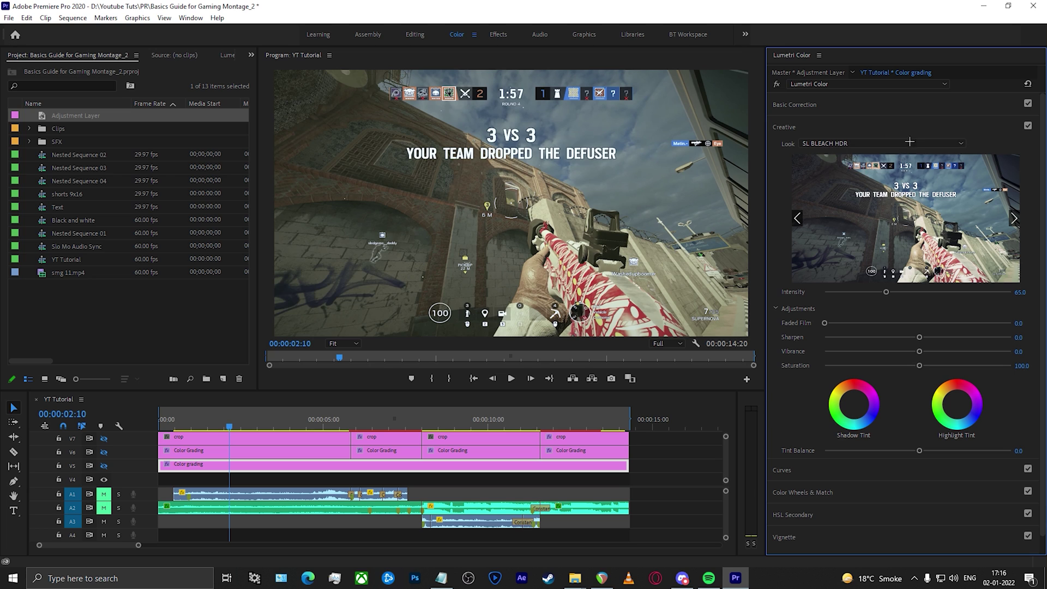
pyautogui.hotkey('ctrl', 'z')
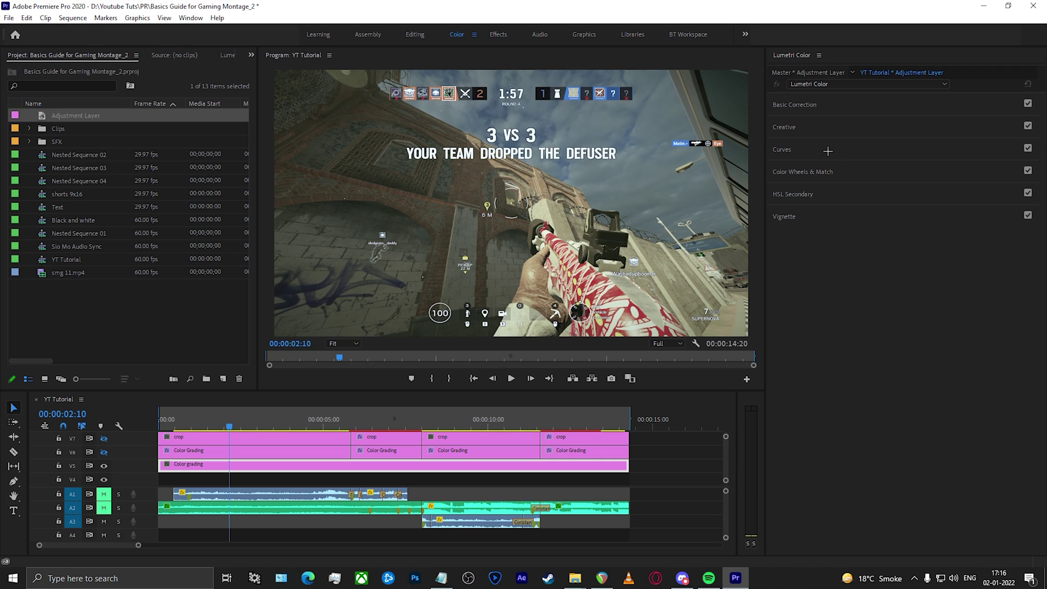
# - Shape the master RGB curve of the Color grading layer into a gentle S by lowering a shadow point and raising a highlight point
pyautogui.click(804, 149)
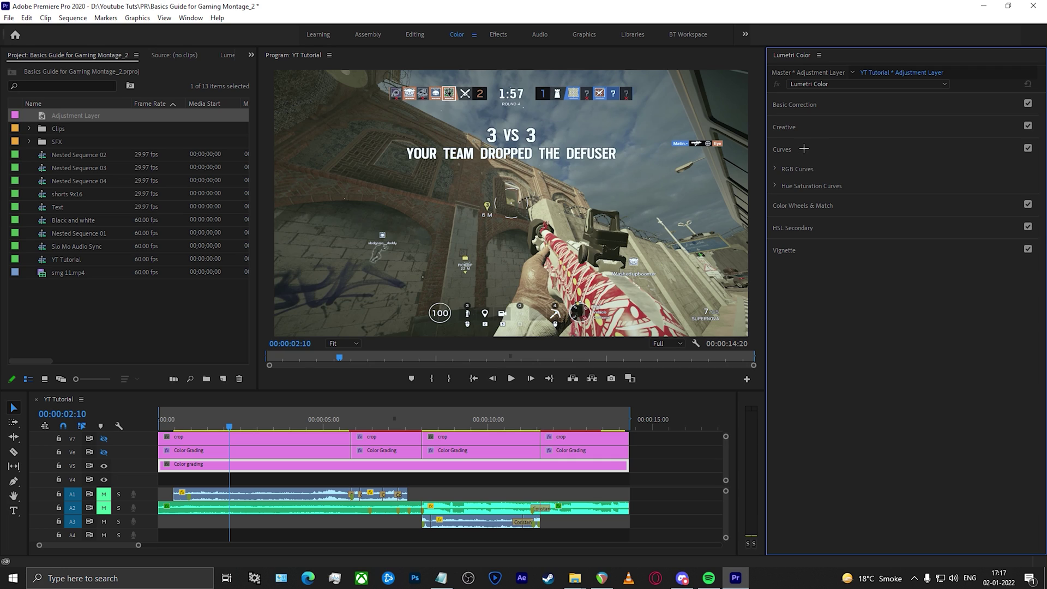
pyautogui.click(776, 169)
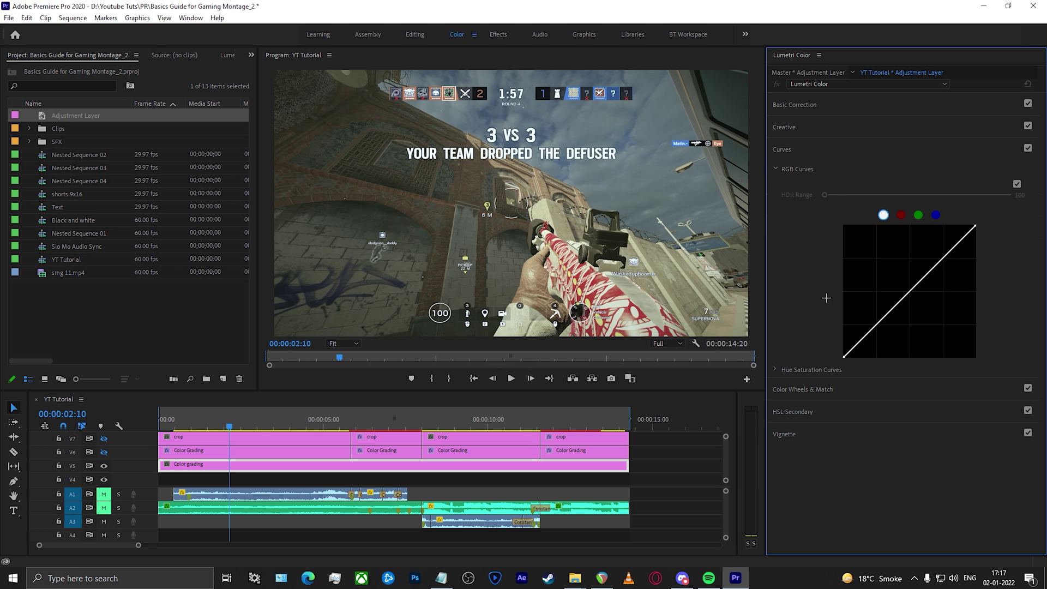
pyautogui.click(776, 369)
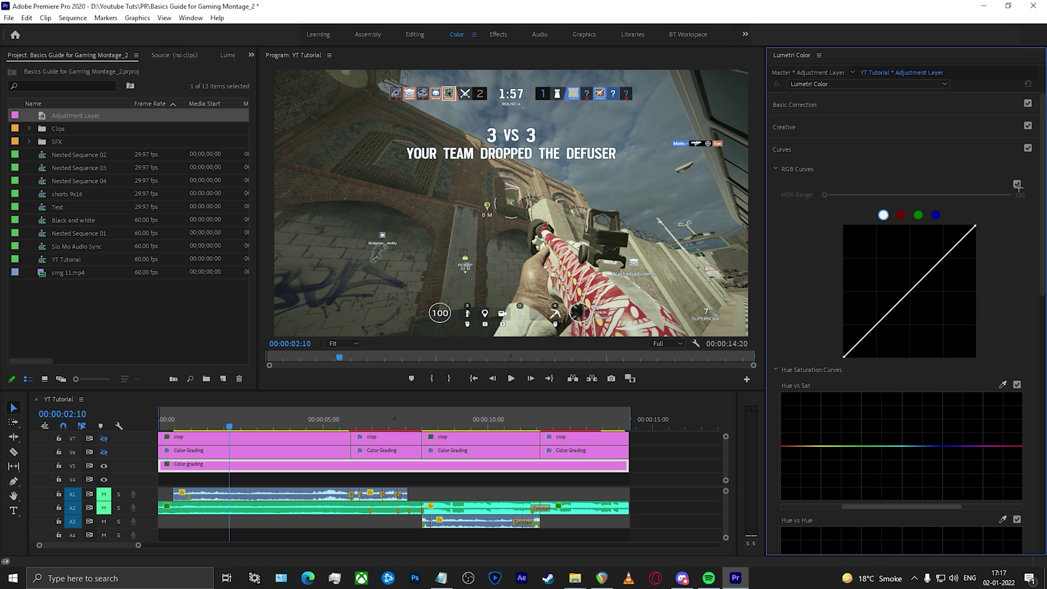
pyautogui.moveTo(1043, 151)
pyautogui.mouseDown()
pyautogui.moveTo(1043, 327)
pyautogui.moveTo(1041, 141)
pyautogui.mouseUp()
pyautogui.click(876, 324)
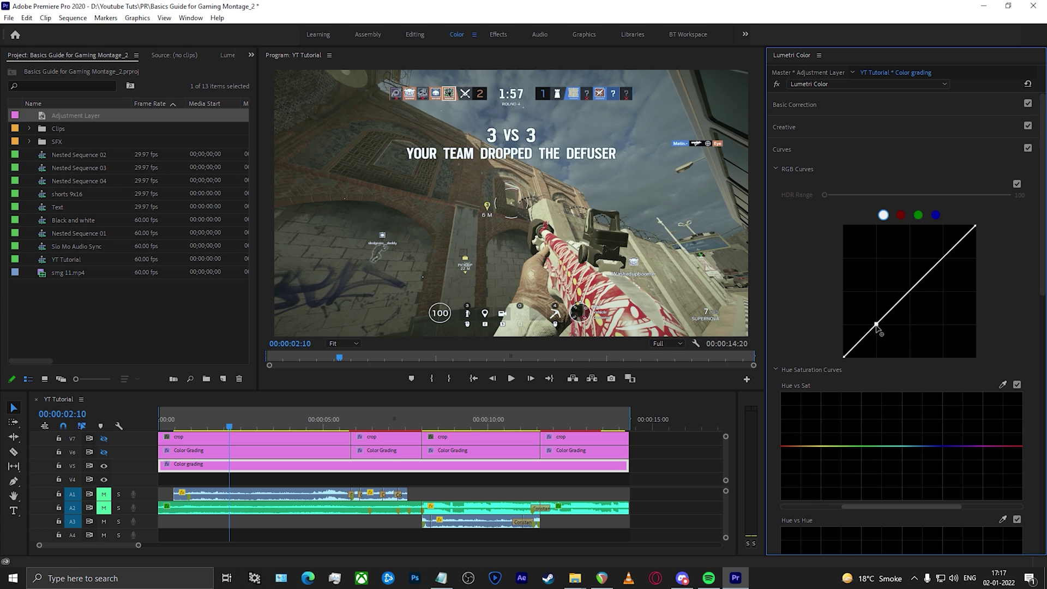
pyautogui.click(942, 258)
pyautogui.moveTo(876, 324); pyautogui.dragTo(882, 328)
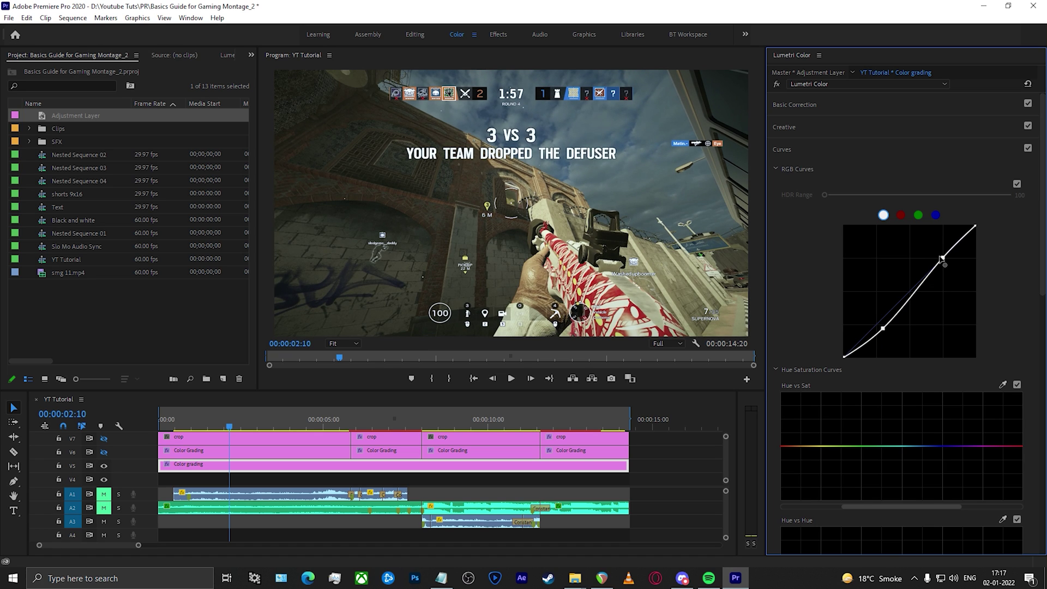
pyautogui.moveTo(943, 259); pyautogui.dragTo(940, 253)
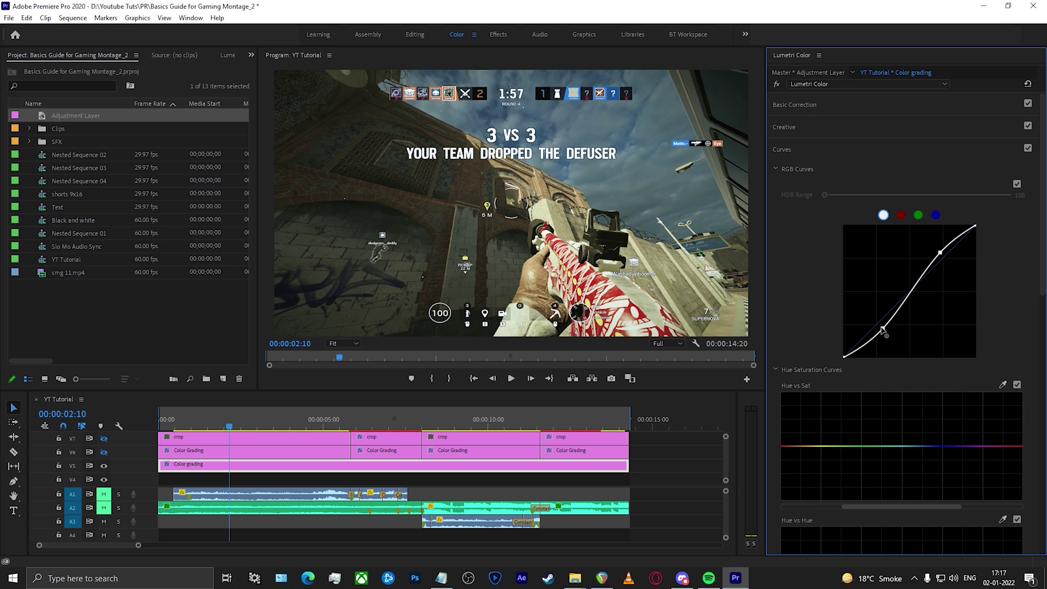
# - Toggle the V5 track's output off and on repeatedly to compare the footage with and without the RGB curve
pyautogui.click(104, 466)
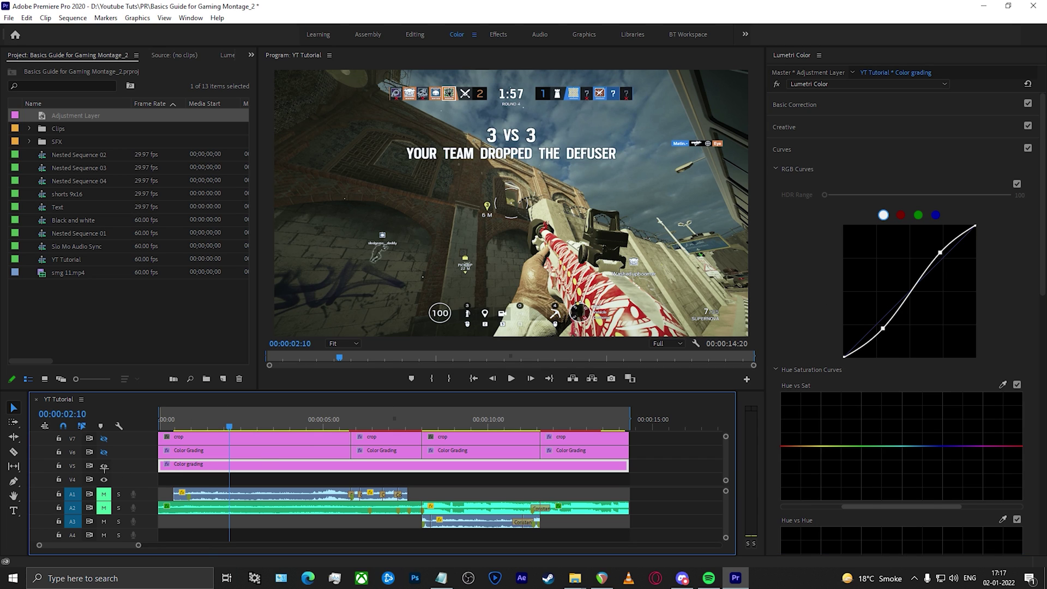
pyautogui.click(104, 466)
pyautogui.click(103, 465)
pyautogui.click(104, 466)
pyautogui.click(104, 466)
pyautogui.click(103, 466)
# - Try a red channel curve with three points, raising the shadows and moving the highlights below and above the diagonal
pyautogui.click(901, 214)
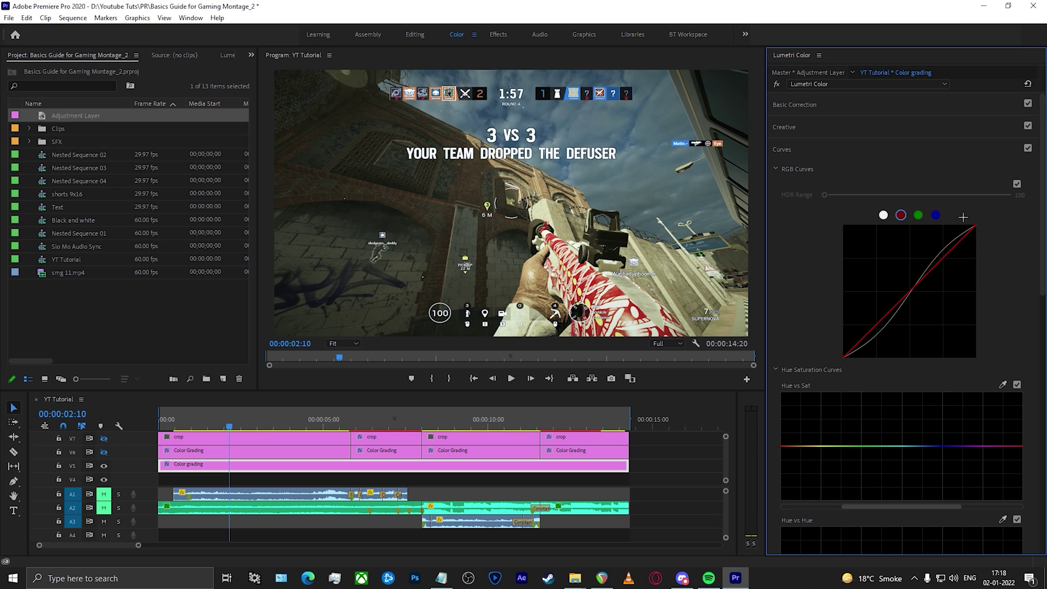
pyautogui.click(909, 291)
pyautogui.click(877, 325)
pyautogui.click(944, 257)
pyautogui.moveTo(875, 324); pyautogui.dragTo(872, 325)
pyautogui.moveTo(944, 260); pyautogui.dragTo(950, 266)
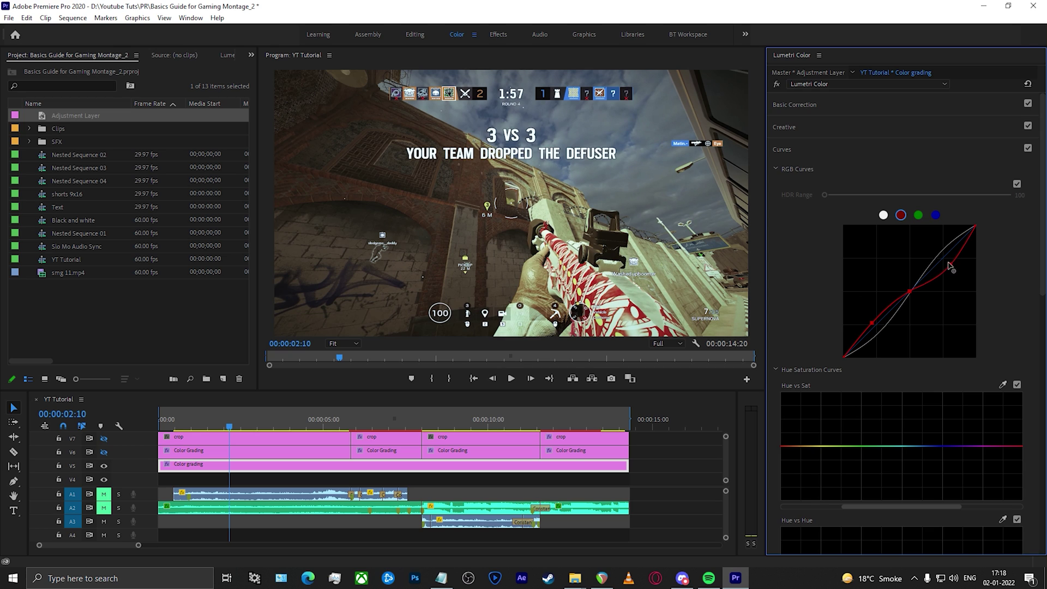
pyautogui.moveTo(951, 265); pyautogui.dragTo(930, 259)
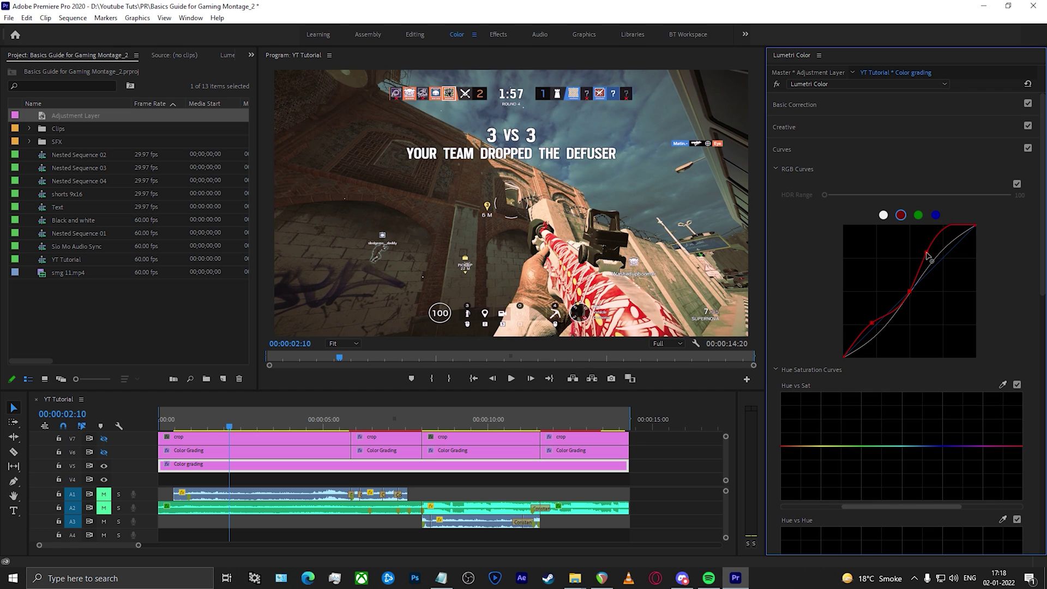
# - Try a green channel curve with raised highlights and slightly lowered shadows, and undo the green and red curve changes
pyautogui.click(919, 216)
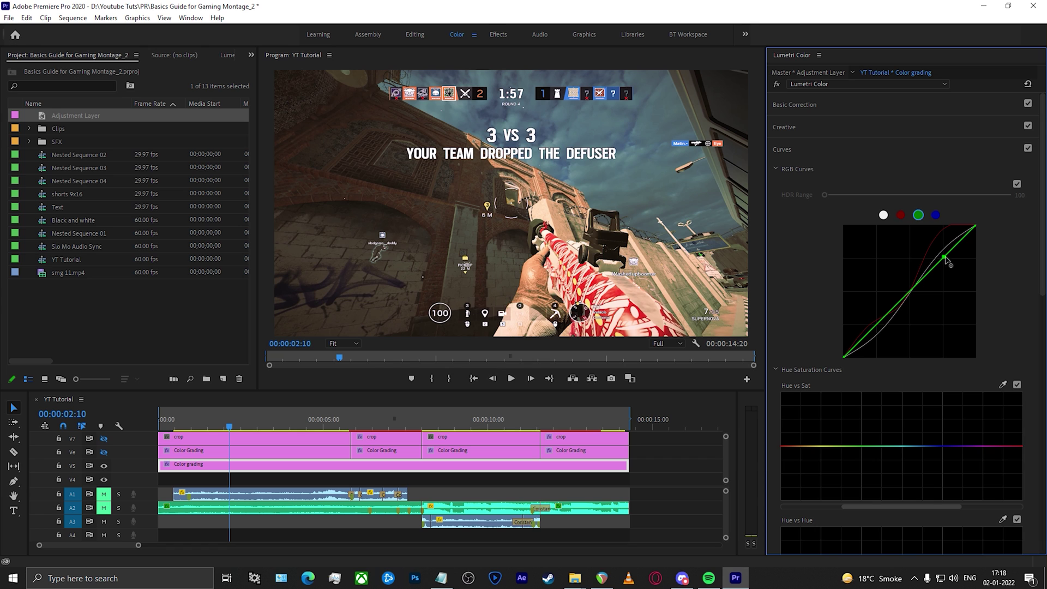
pyautogui.moveTo(943, 258); pyautogui.dragTo(935, 251)
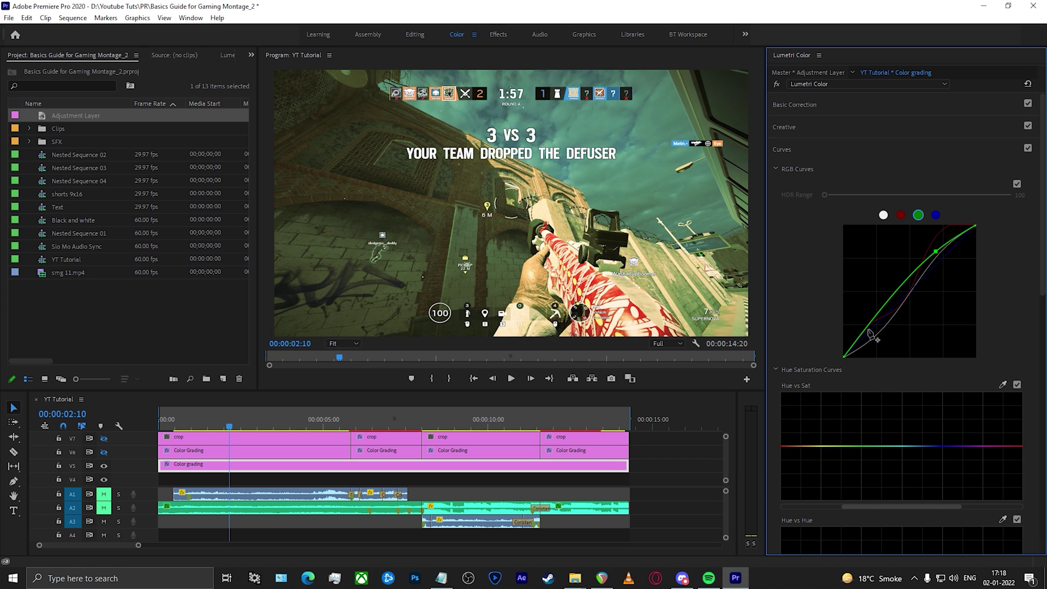
pyautogui.moveTo(873, 325); pyautogui.dragTo(873, 329)
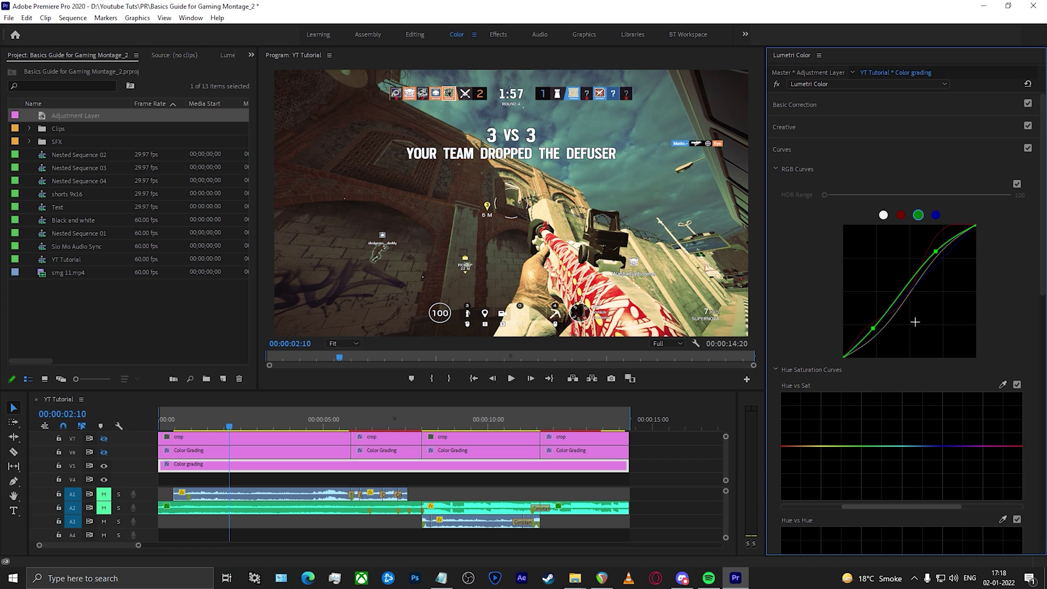
pyautogui.hotkey('ctrl', 'z')
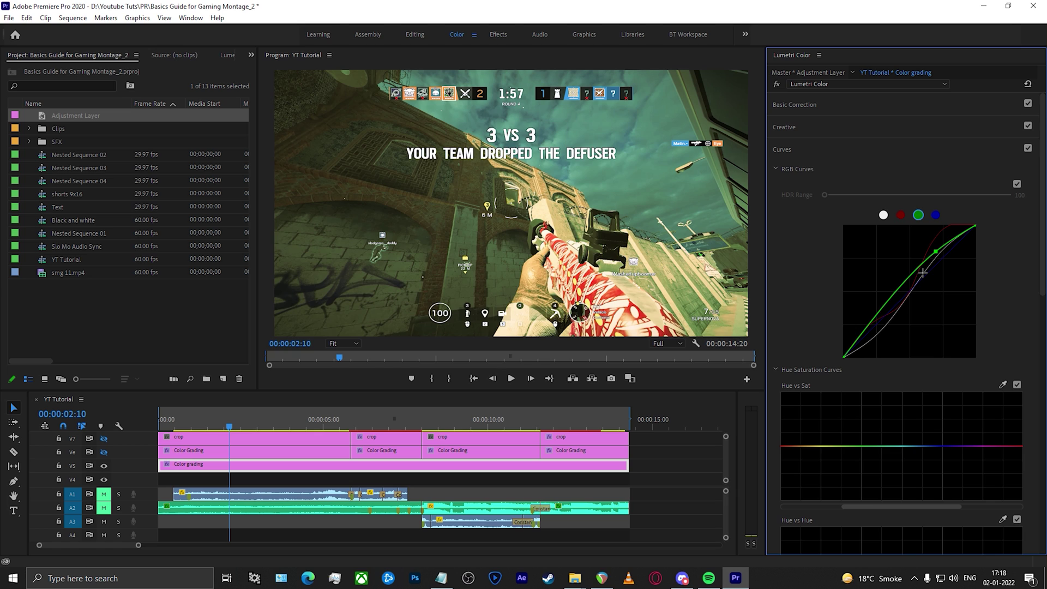
pyautogui.hotkey('ctrl', 'z')
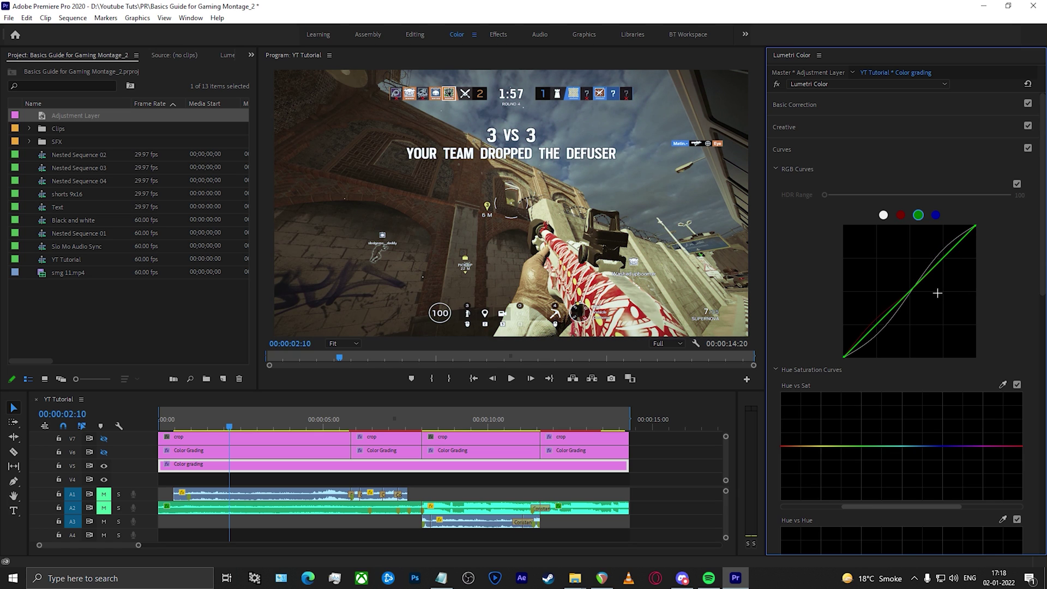
# - Switch back to the master RGB curve and soften its highlight point slightly
pyautogui.click(883, 214)
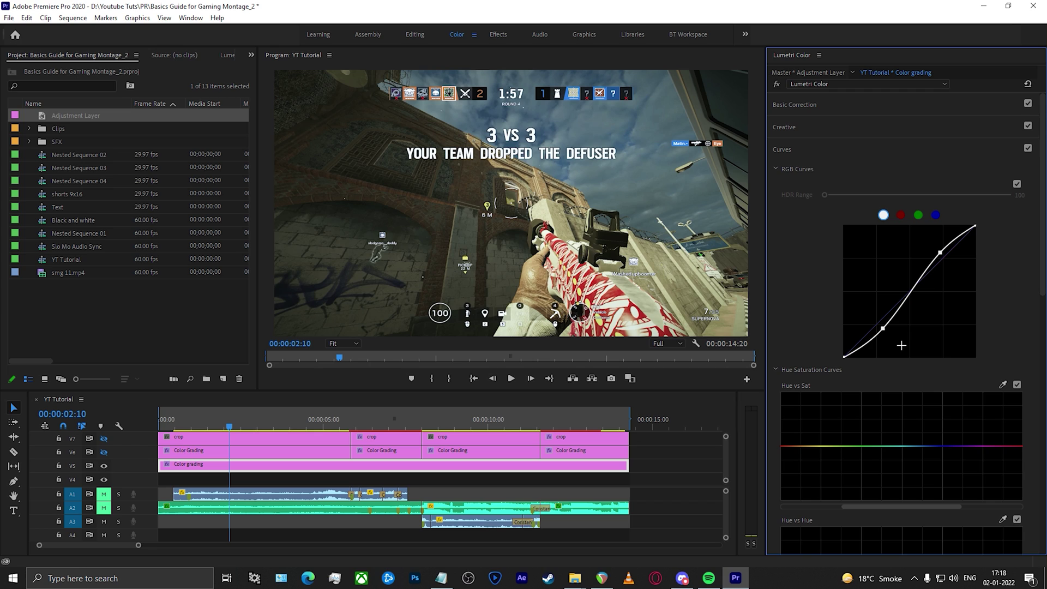
pyautogui.moveTo(940, 252); pyautogui.dragTo(942, 253)
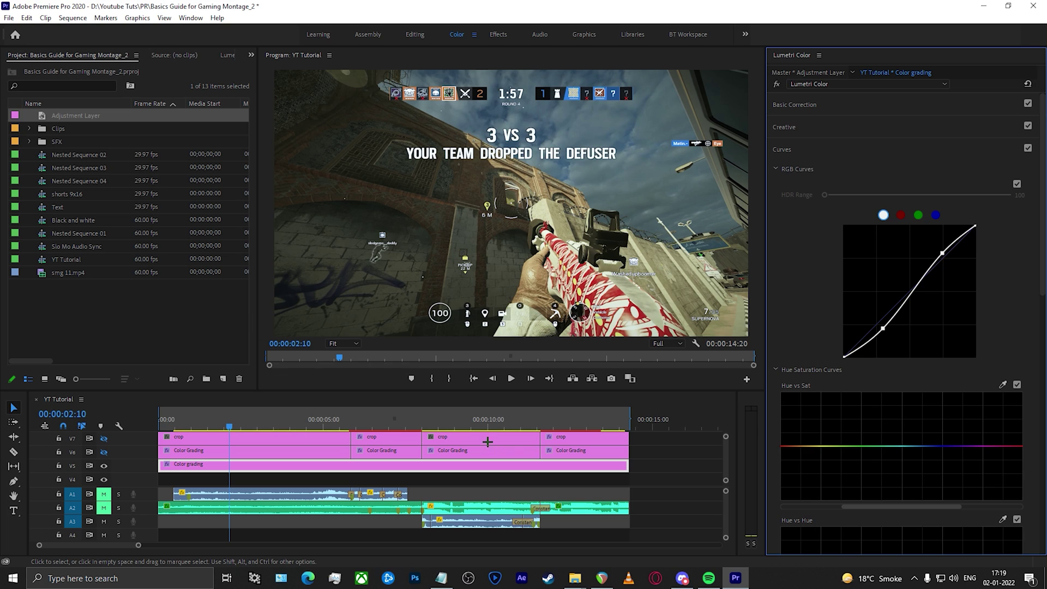
# - Try raising and lowering the whole Hue vs Sat curve with a single control point in the reds
pyautogui.click(776, 168)
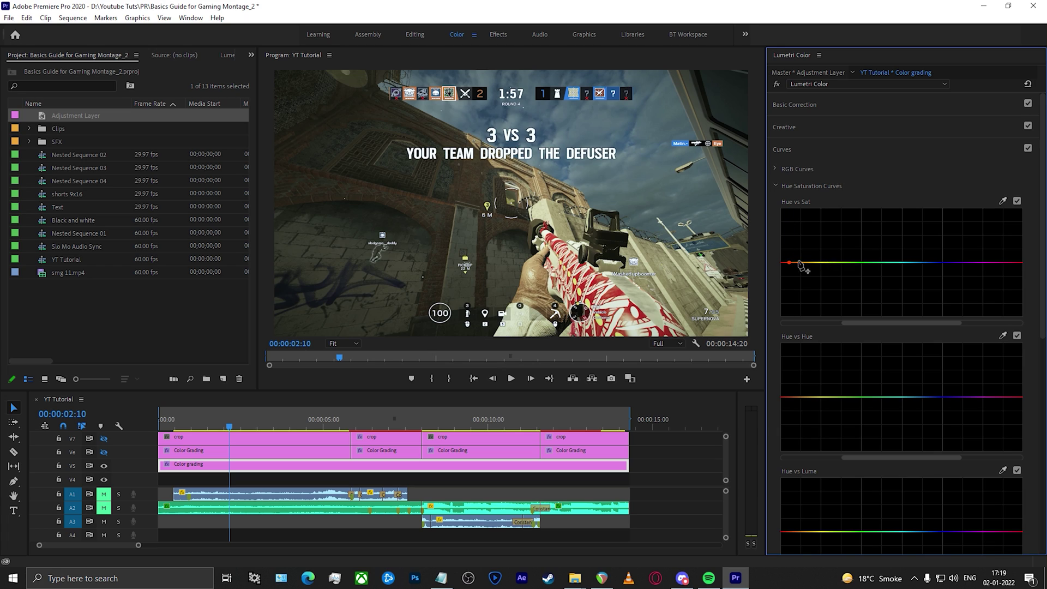
pyautogui.moveTo(790, 263); pyautogui.dragTo(787, 245)
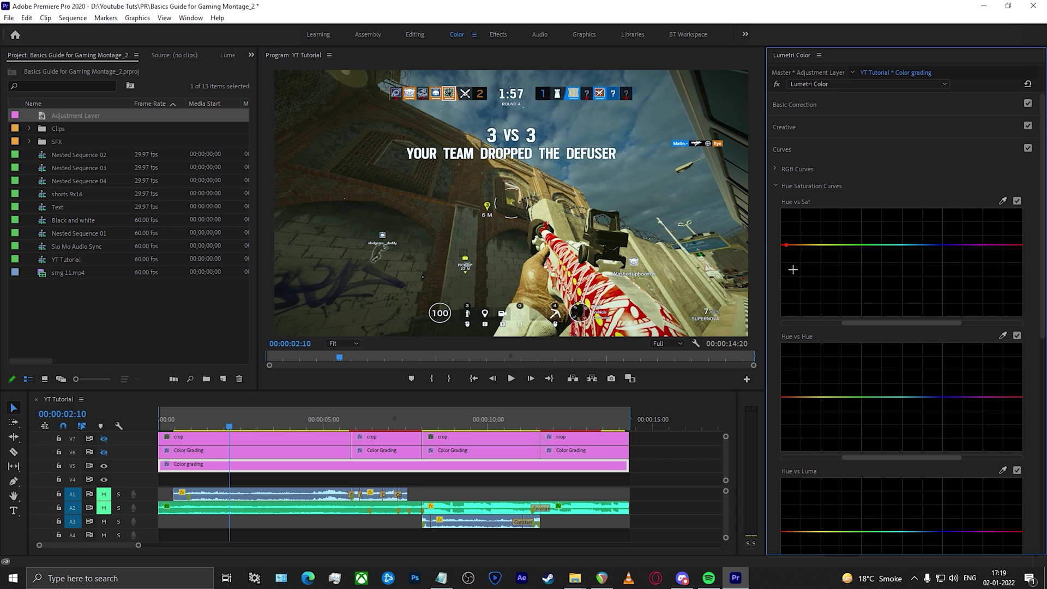
pyautogui.moveTo(787, 245); pyautogui.dragTo(803, 275)
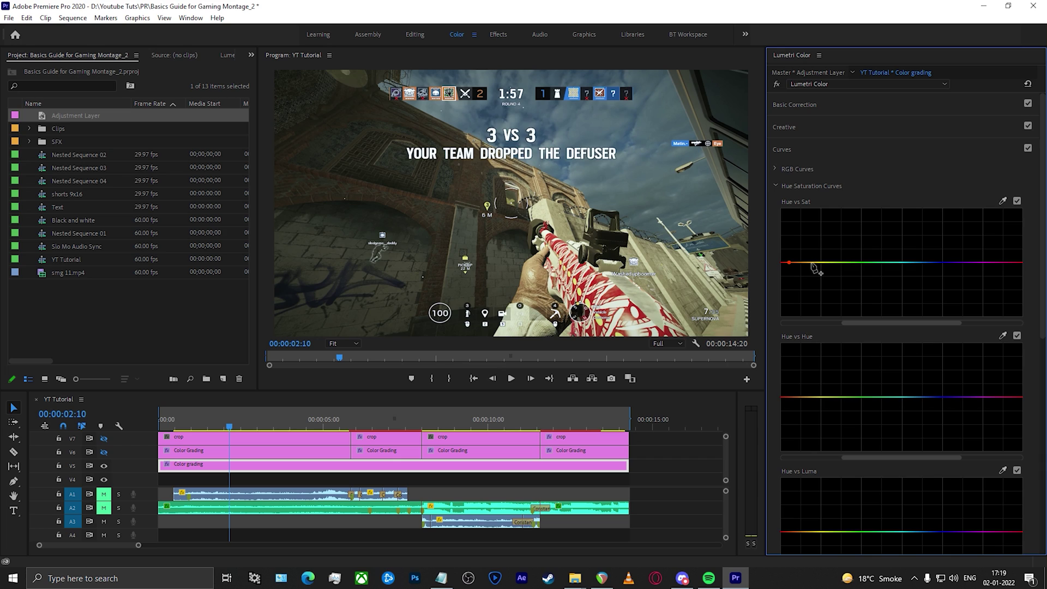
# - Try isolating hues with points along the Hue vs Sat curve, pull the red-orange point to the minimum, and reset the curve
pyautogui.click(812, 262)
pyautogui.click(844, 262)
pyautogui.click(872, 262)
pyautogui.click(902, 263)
pyautogui.click(929, 262)
pyautogui.click(960, 262)
pyautogui.click(981, 262)
pyautogui.click(1007, 262)
pyautogui.moveTo(791, 266); pyautogui.dragTo(794, 315)
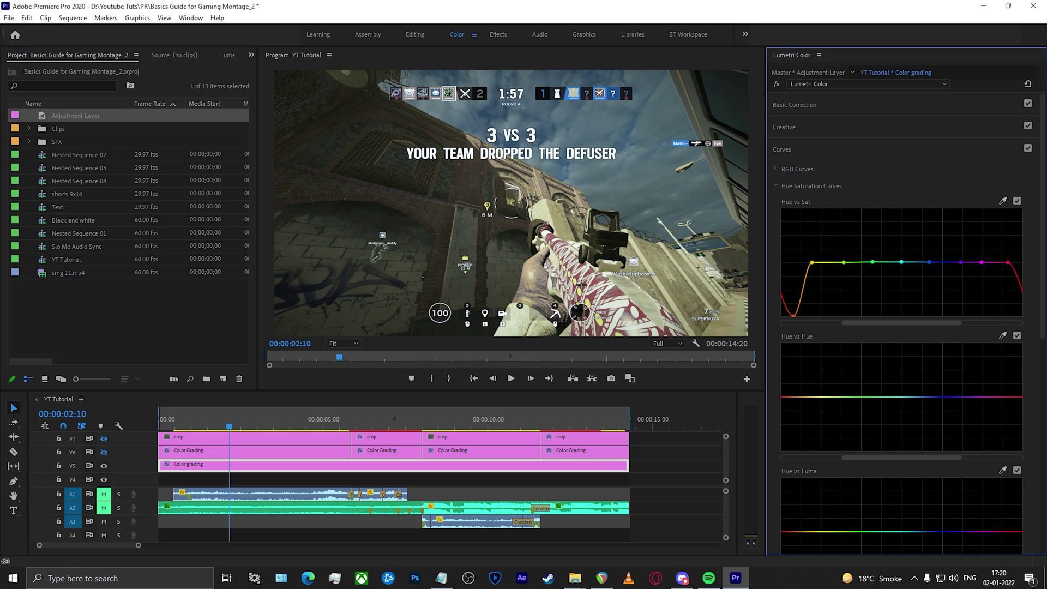
pyautogui.doubleClick(888, 295)
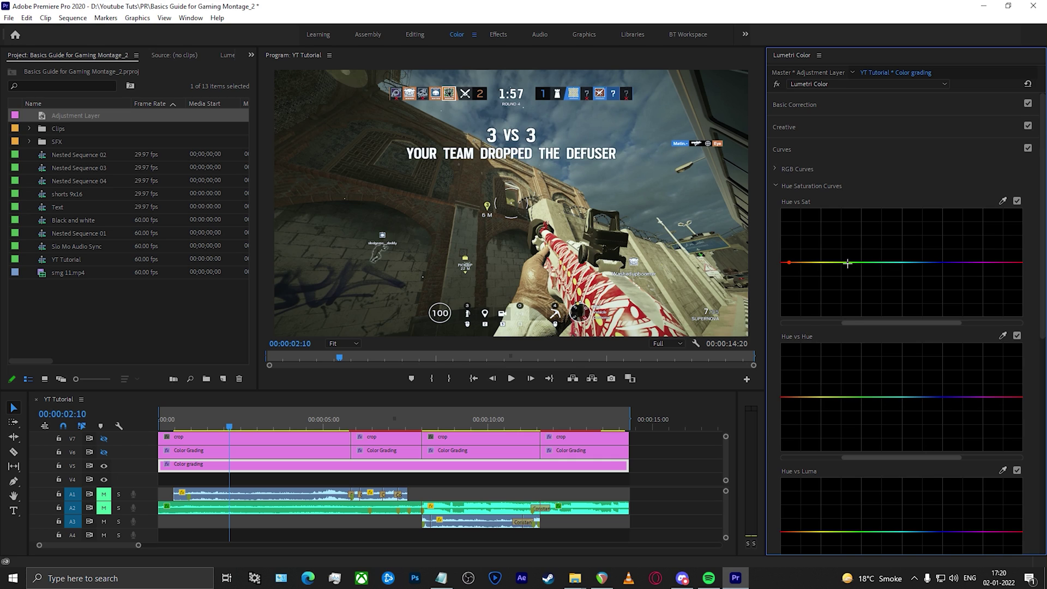
# - Add seven points along the Hue vs Sat curve, slightly lowering red through green and purple through magenta, and raising cyan and blue
pyautogui.click(788, 262)
pyautogui.click(815, 263)
pyautogui.click(852, 263)
pyautogui.click(900, 263)
pyautogui.click(943, 262)
pyautogui.click(975, 263)
pyautogui.click(1011, 262)
pyautogui.moveTo(790, 263); pyautogui.dragTo(851, 275)
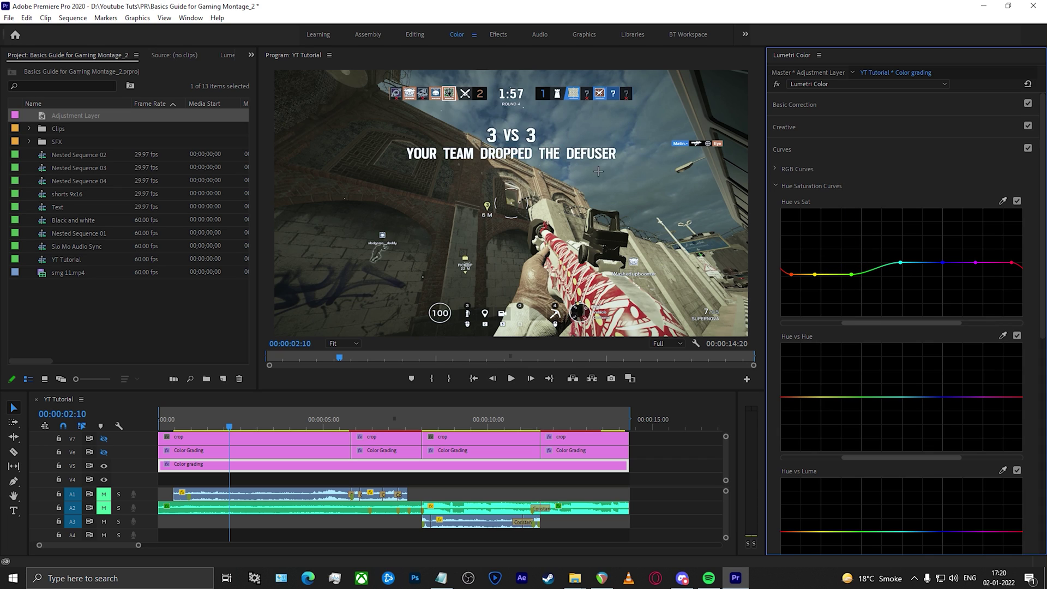
pyautogui.moveTo(901, 264); pyautogui.dragTo(1010, 276)
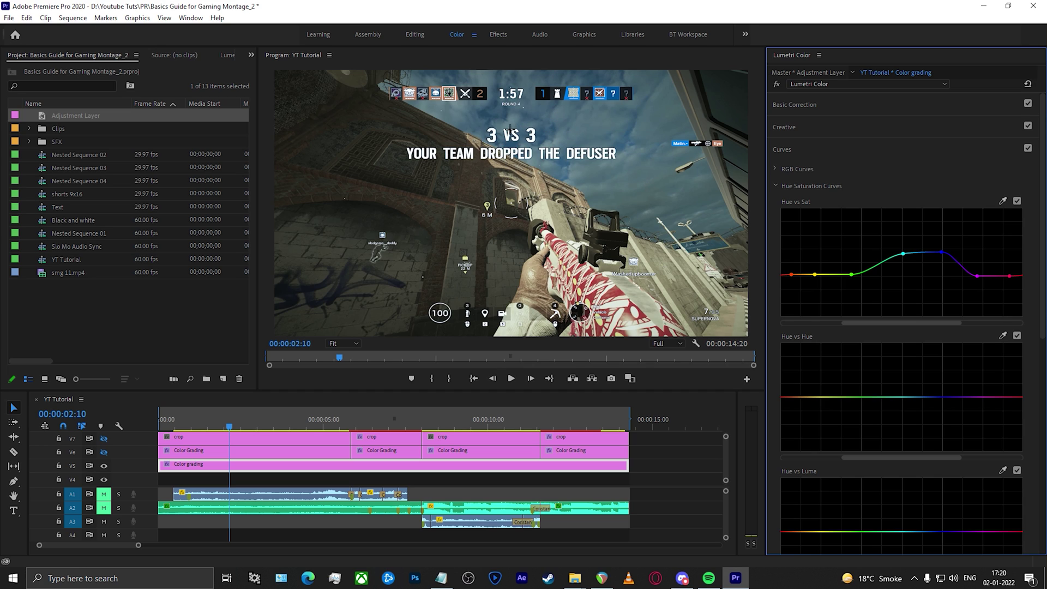